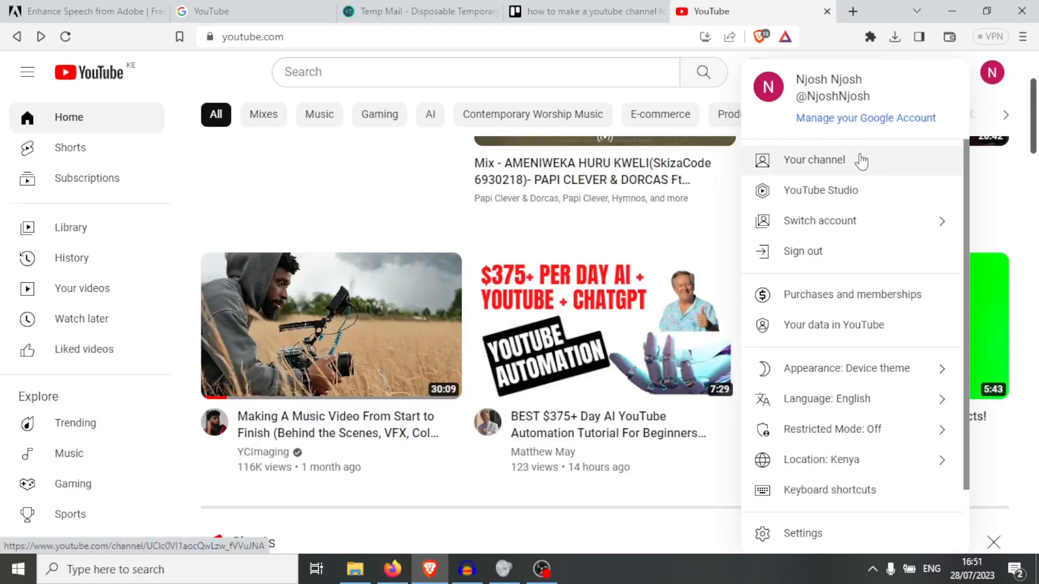
- Start adding another Google account by submitting its email address, then return to the YouTube tab
{"action": "left_click", "coordinate": [852, 222]}
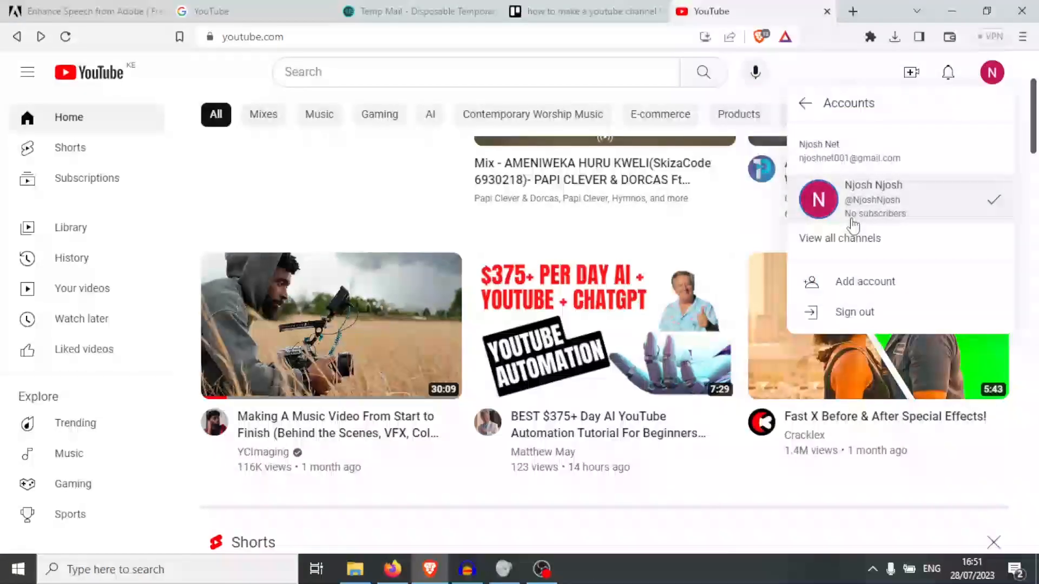
{"action": "left_click", "coordinate": [854, 284]}
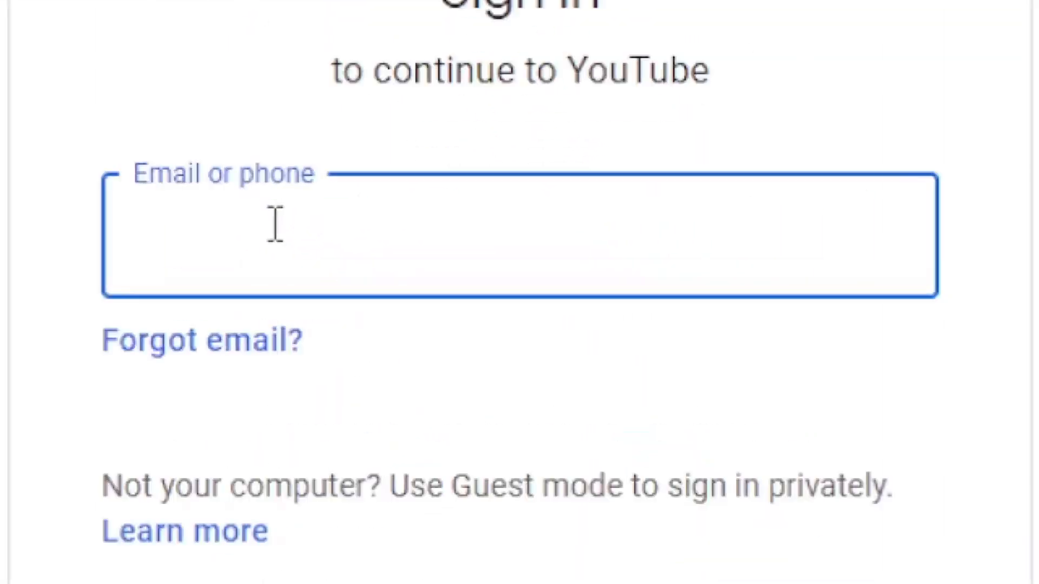
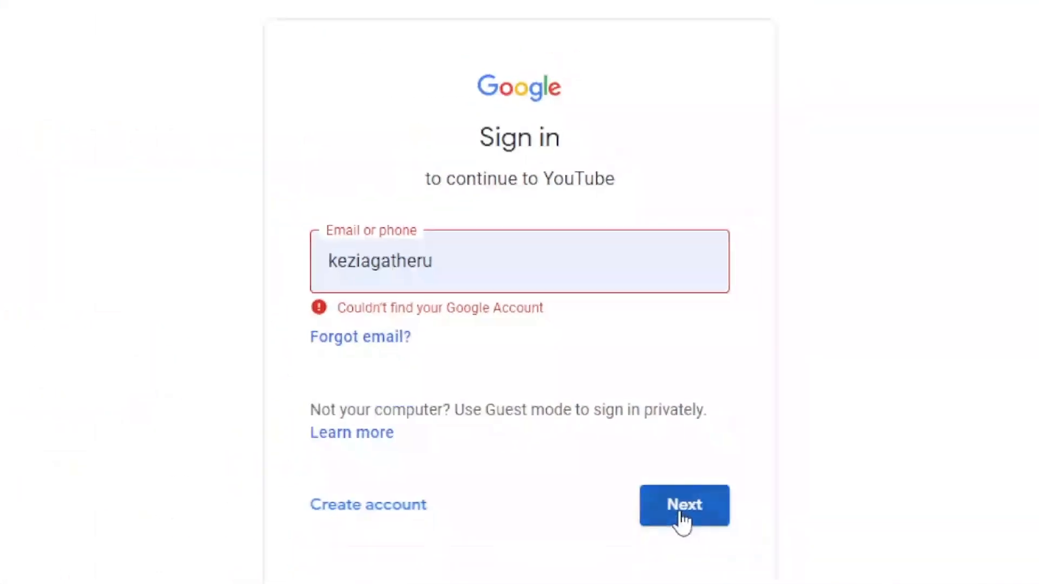
{"action": "left_click", "coordinate": [622, 430]}
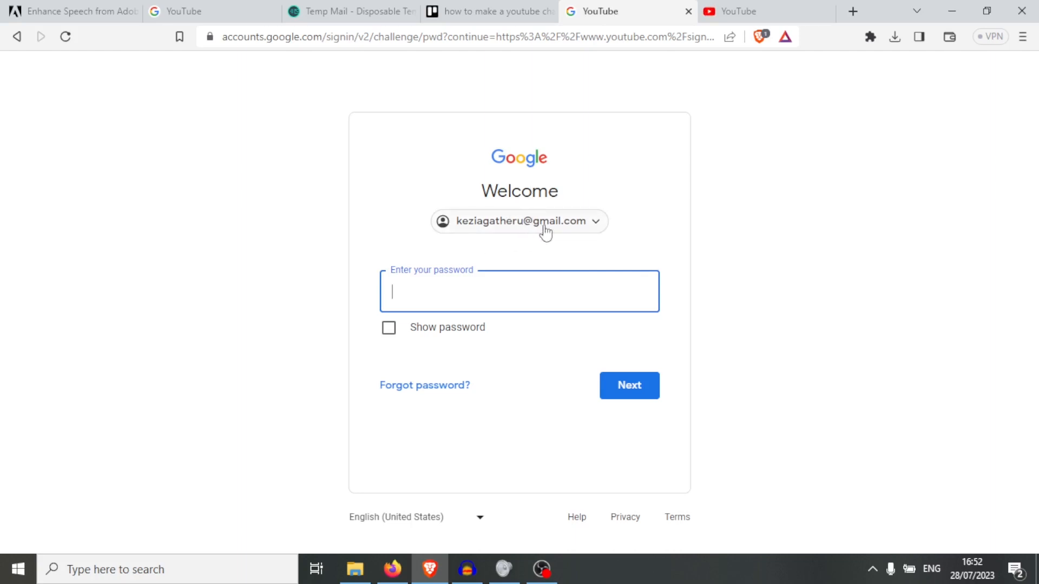
{"action": "left_click", "coordinate": [754, 9]}
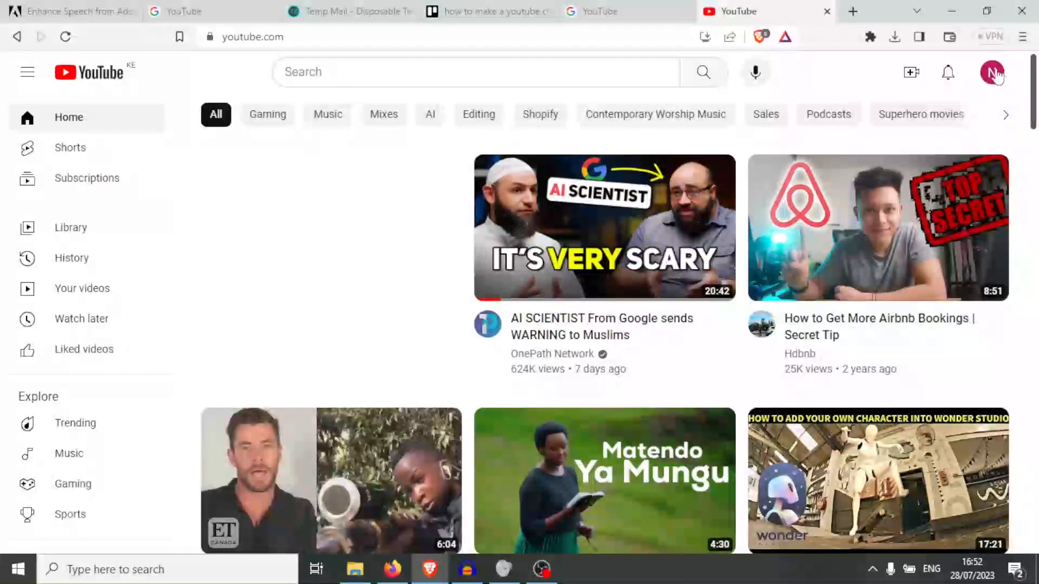
- Go to the channel page from the avatar menu and choose Customize channel
{"action": "left_click", "coordinate": [993, 74]}
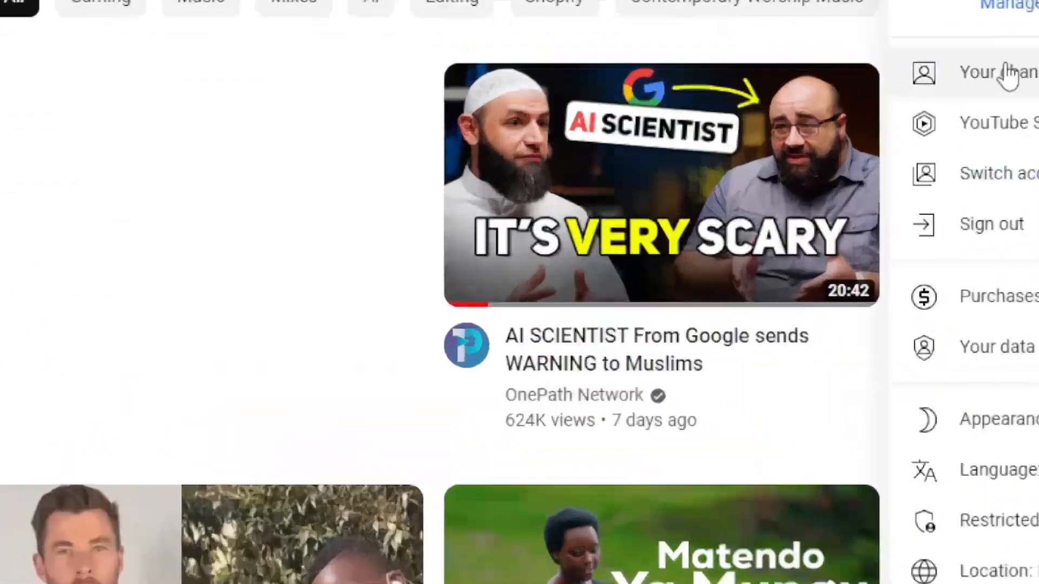
{"action": "left_click", "coordinate": [1006, 75]}
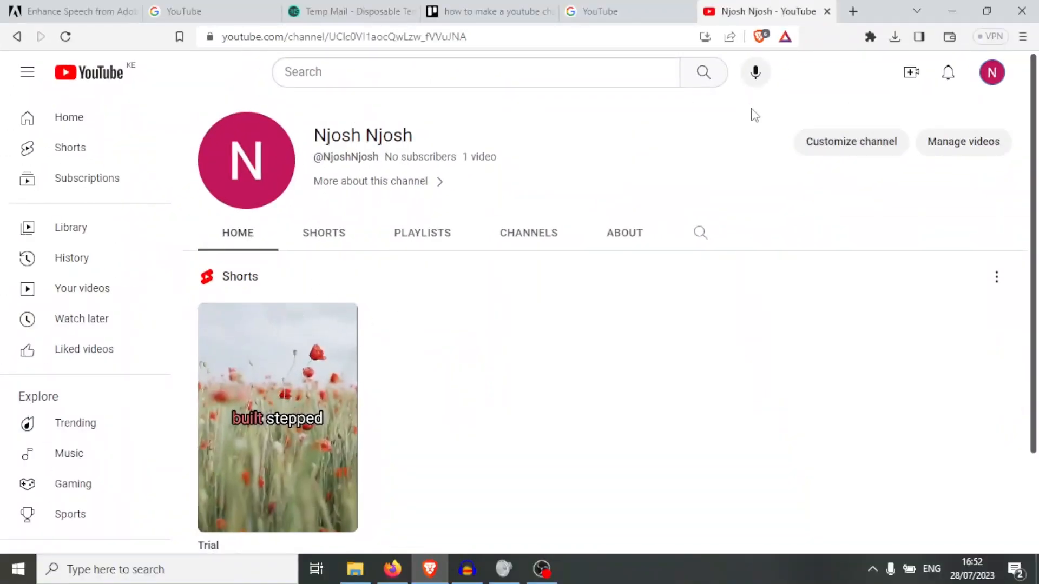
{"action": "left_click", "coordinate": [844, 149]}
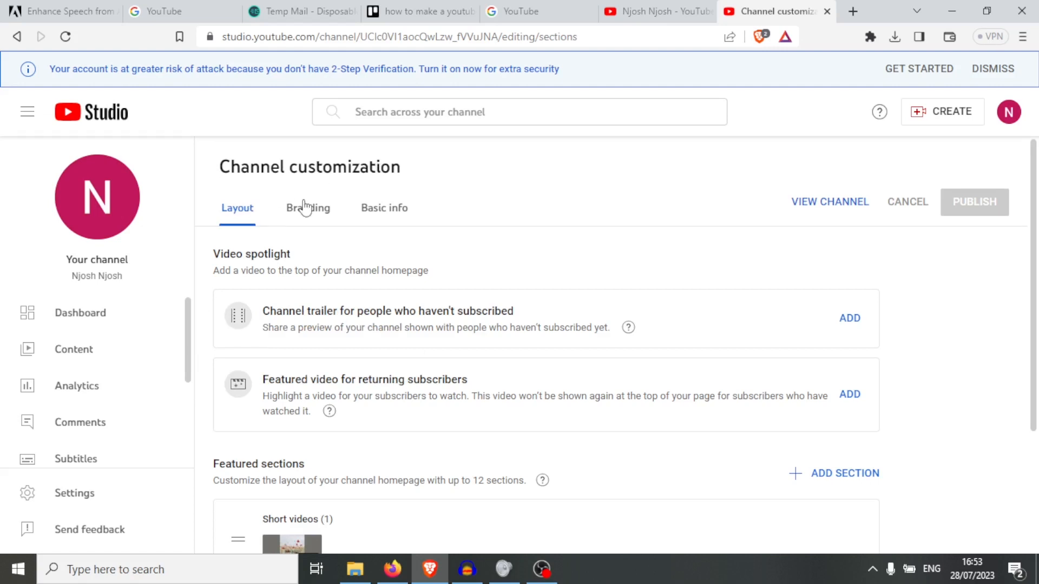
- On Basic info, change the channel name so it ends with 'Fashions'
{"action": "left_click", "coordinate": [407, 222]}
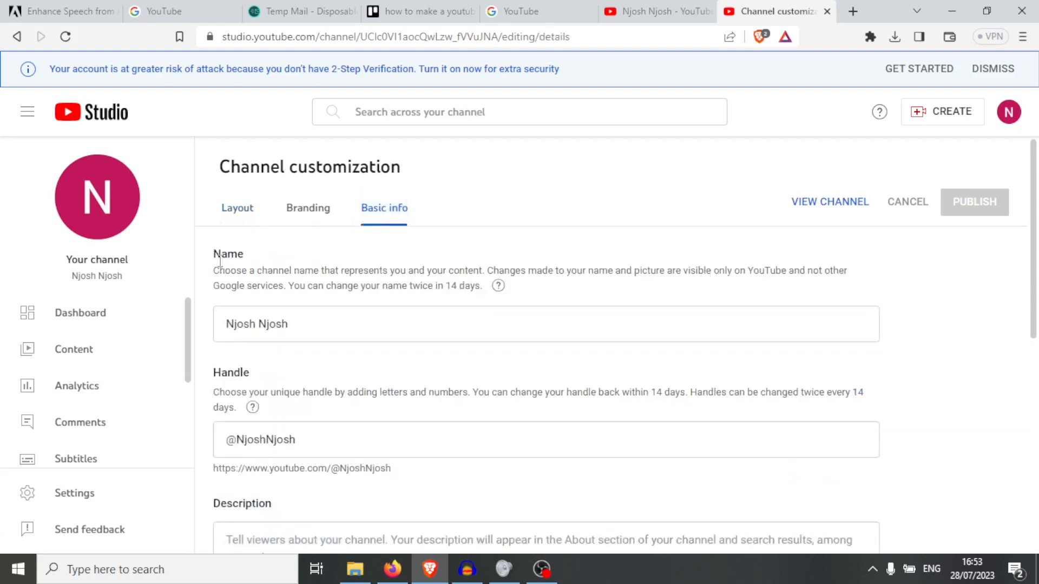
{"action": "left_click", "coordinate": [291, 327]}
{"action": "key", "text": "BackSpace"}
{"action": "key", "text": "BackSpace"}
{"action": "key", "text": "BackSpace"}
{"action": "key", "text": "BackSpace"}
{"action": "key", "text": "BackSpace"}
{"action": "key", "text": "BackSpace"}
{"action": "type", "text": "Njos"}
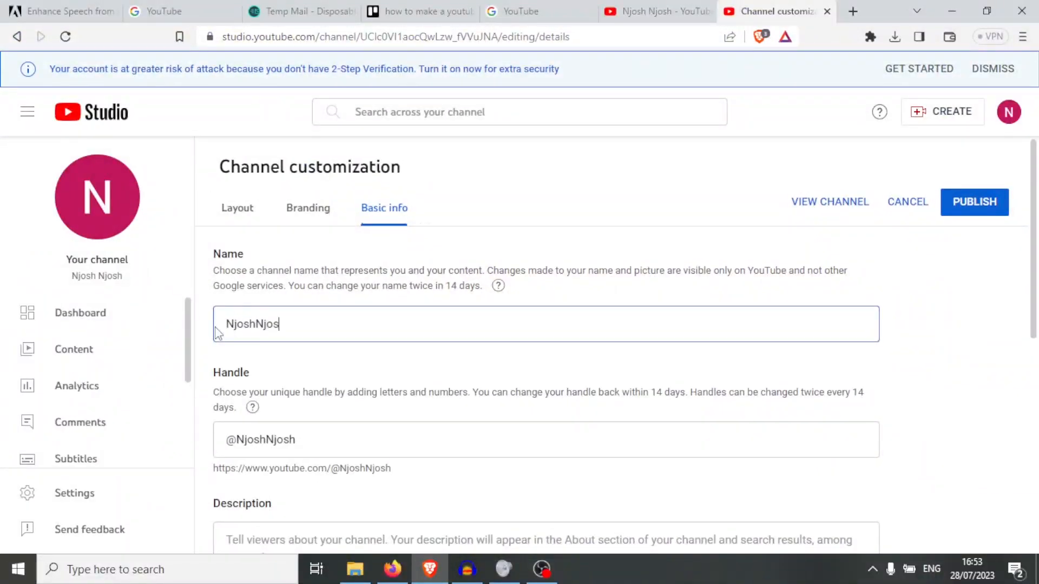
{"action": "type", "text": "h Fashions"}
{"action": "left_click_drag", "start_coordinate": [1031, 263], "coordinate": [1028, 355]}
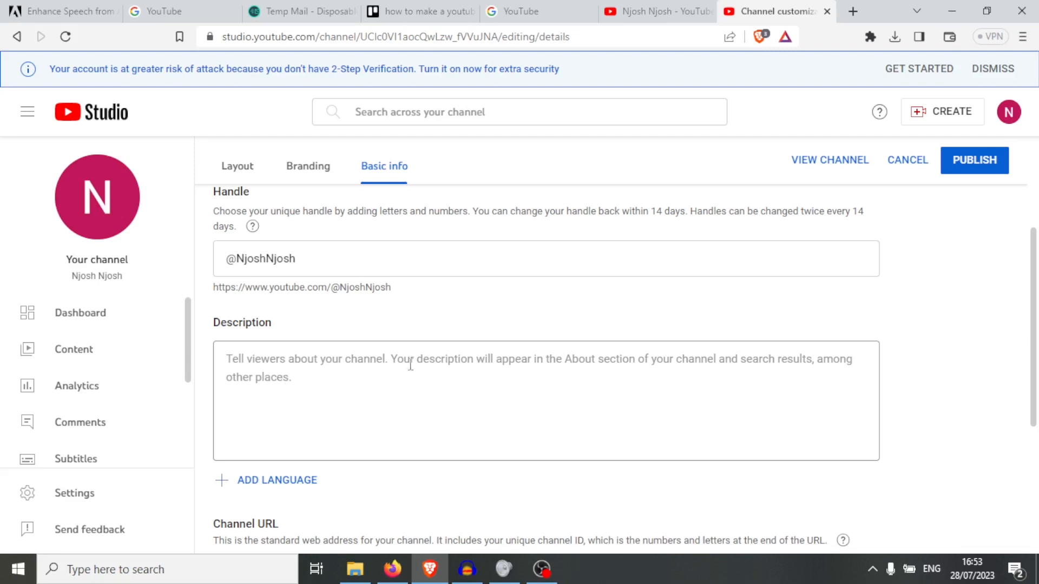
- Add the description 'This channel deals with trending fashions' and switch to Branding
{"action": "left_click", "coordinate": [279, 378]}
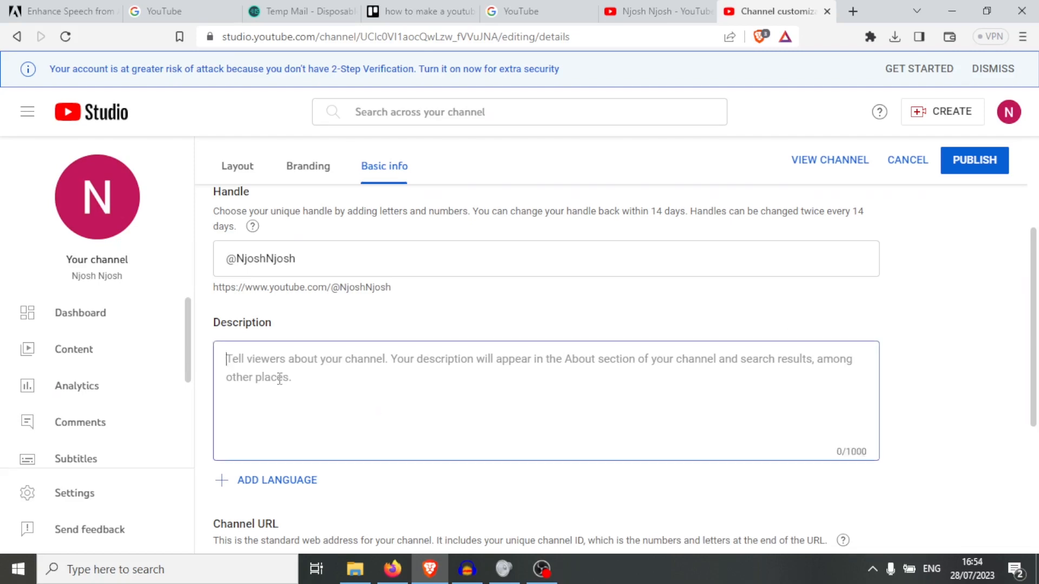
{"action": "type", "text": "Th"}
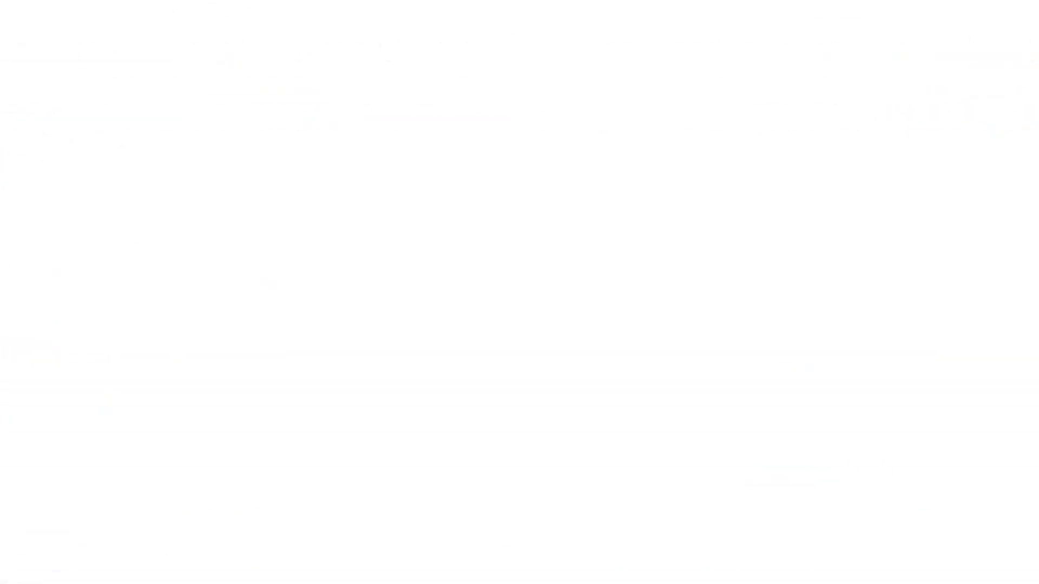
{"action": "type", "text": "is channel deals with trending fashions"}
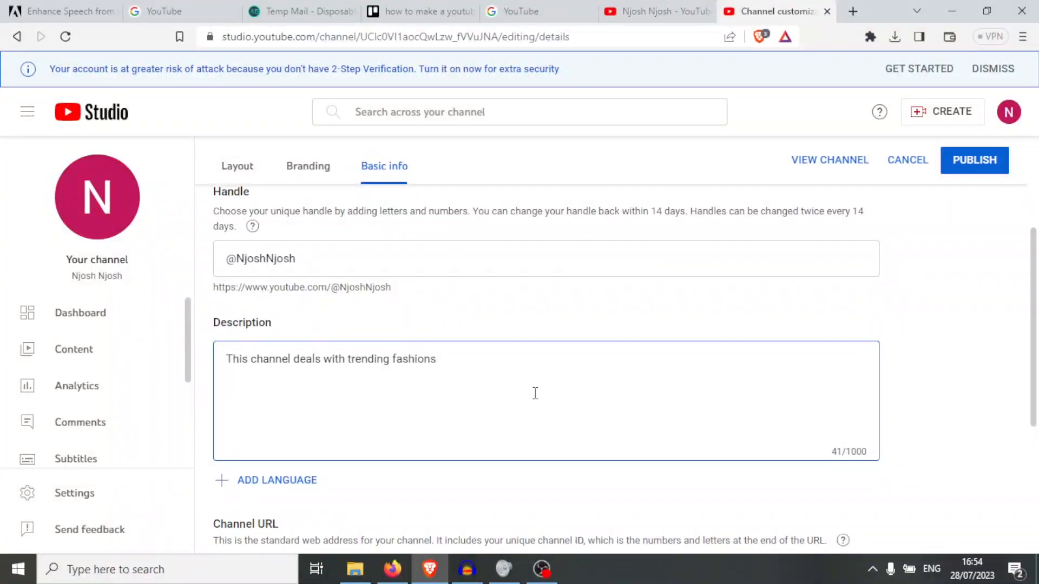
{"action": "left_click_drag", "start_coordinate": [1034, 282], "coordinate": [1033, 197]}
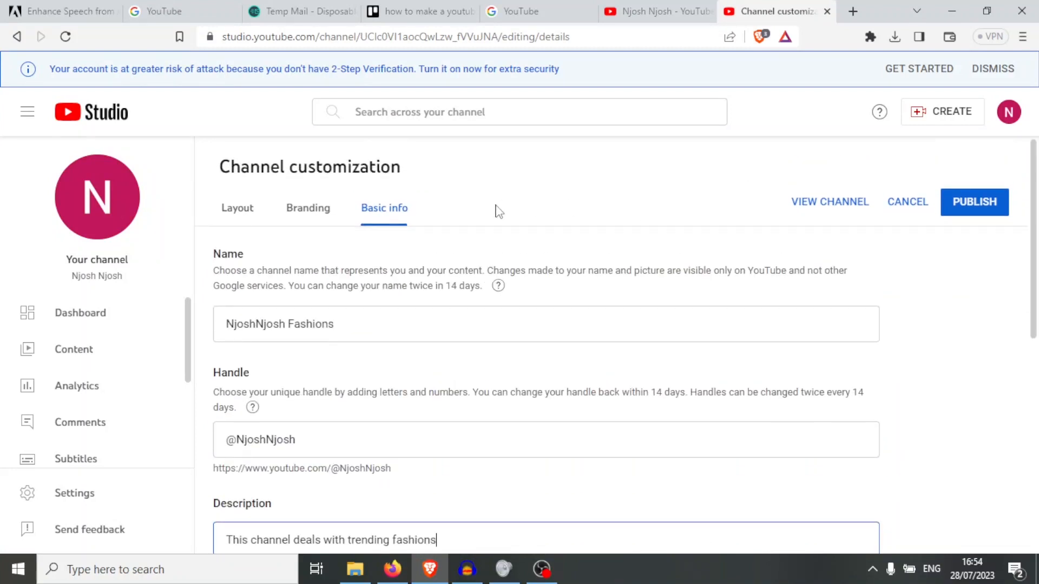
{"action": "left_click", "coordinate": [318, 217]}
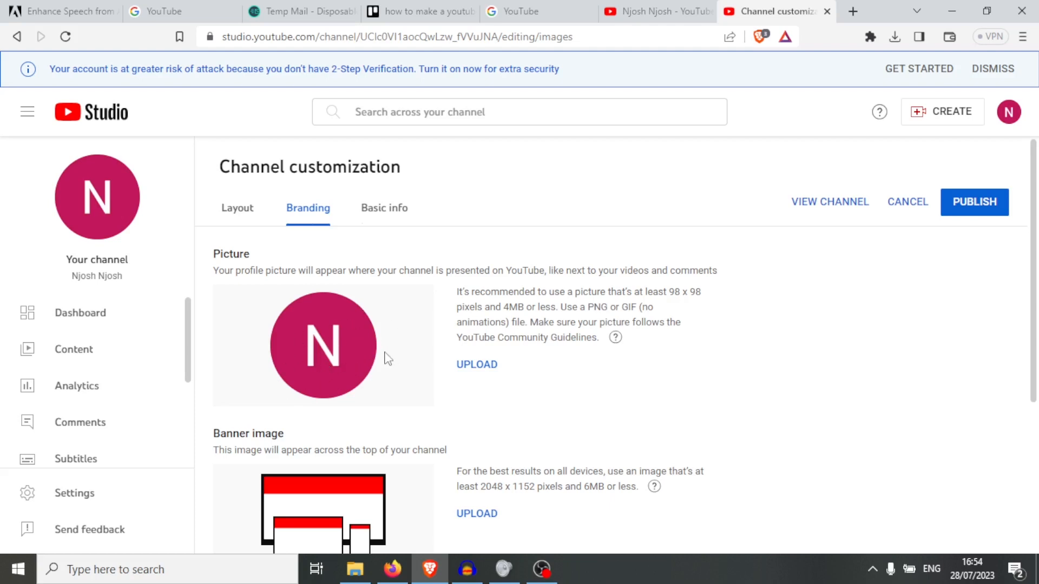
- Upload fashion.jpg as the profile picture, accept the crop, and return to Layout
{"action": "left_click", "coordinate": [477, 365]}
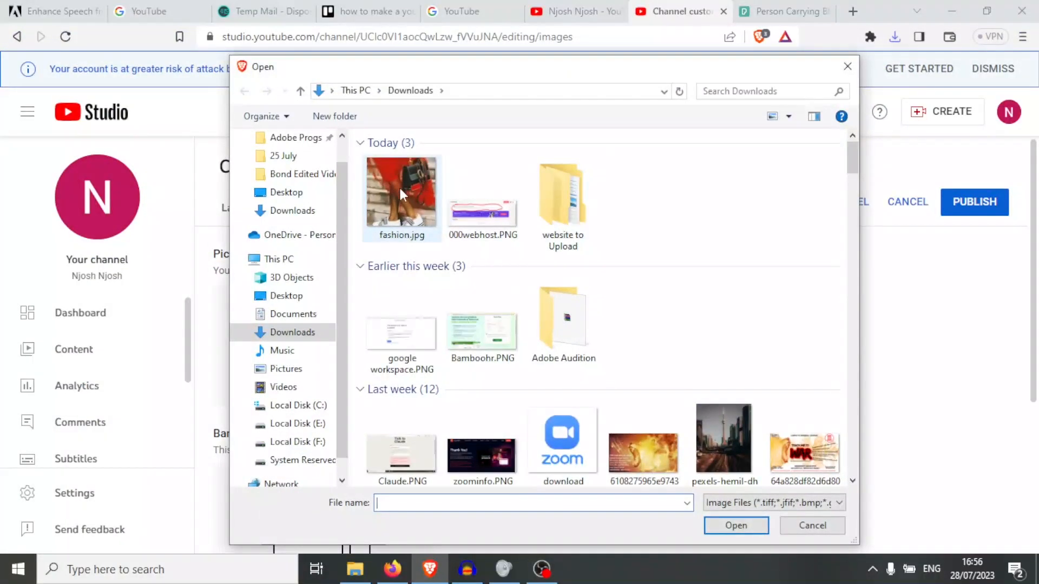
{"action": "left_click", "coordinate": [223, 44]}
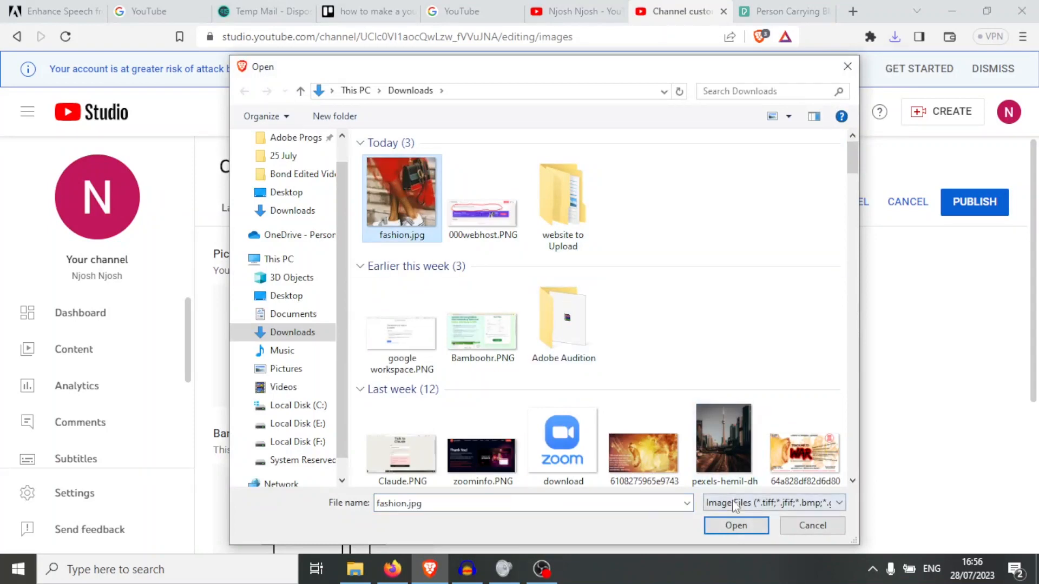
{"action": "left_click", "coordinate": [734, 525]}
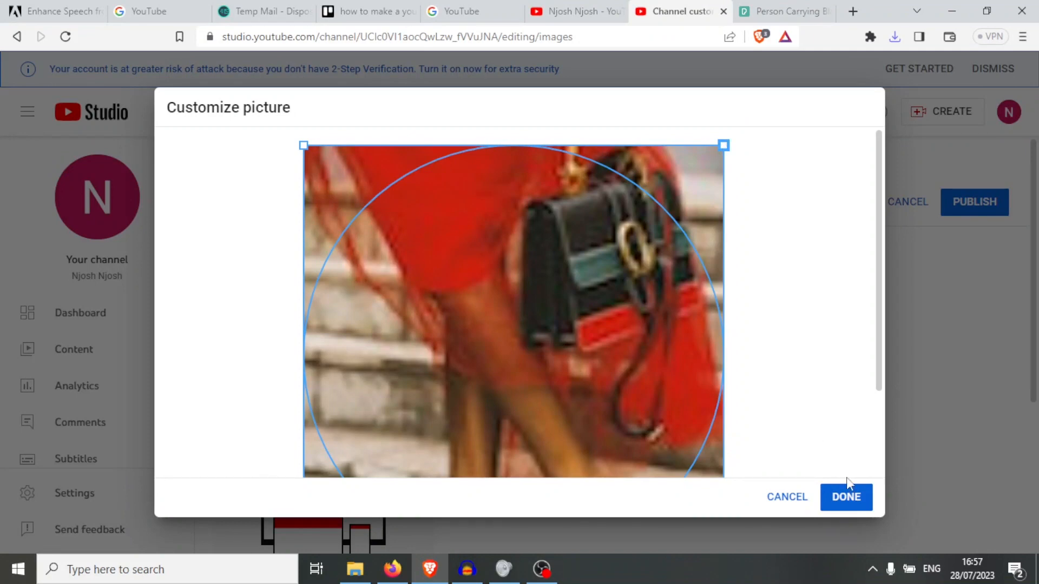
{"action": "left_click_drag", "start_coordinate": [878, 368], "coordinate": [878, 452]}
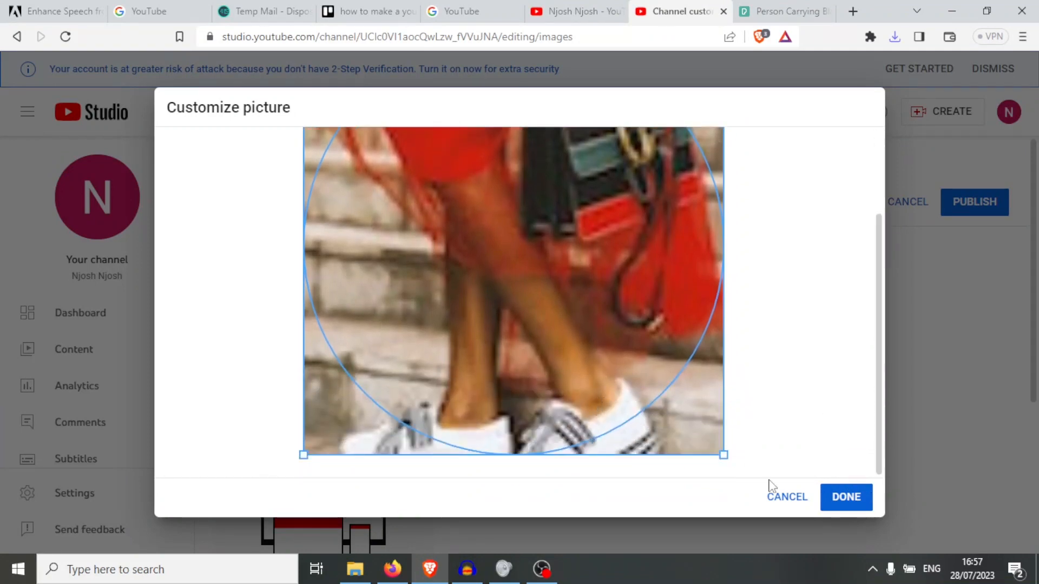
{"action": "left_click", "coordinate": [842, 508]}
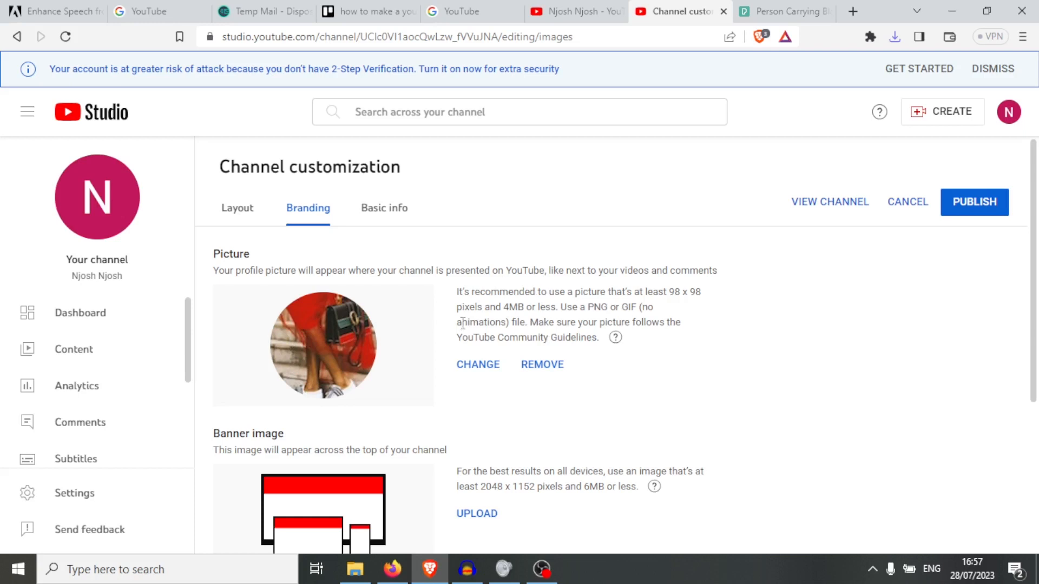
{"action": "left_click", "coordinate": [245, 211]}
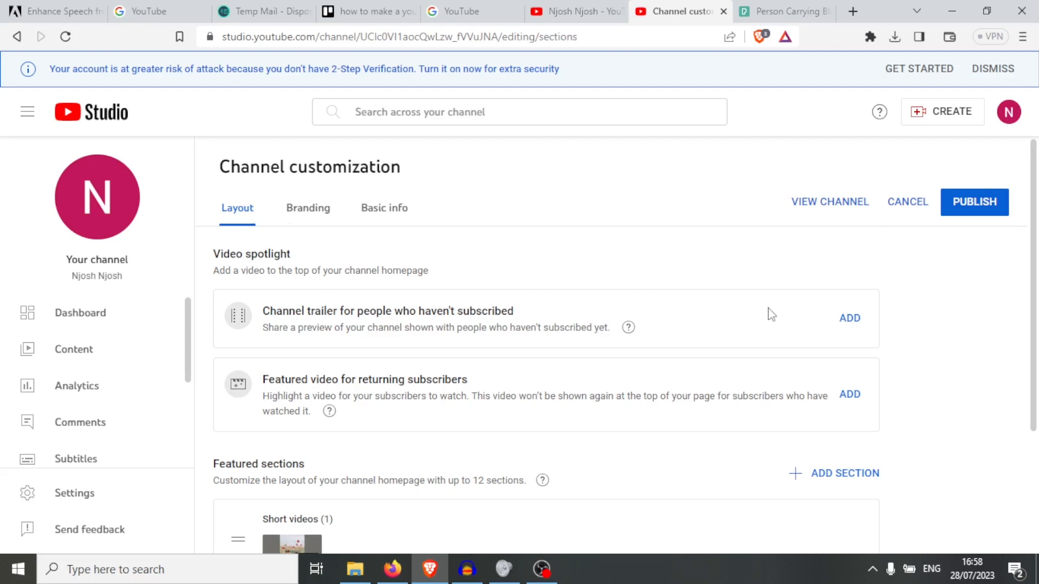
- Upload girl_-_44686 (720p).mp4 and replace its default title with 'Trending Girls wear'
{"action": "left_click", "coordinate": [948, 117]}
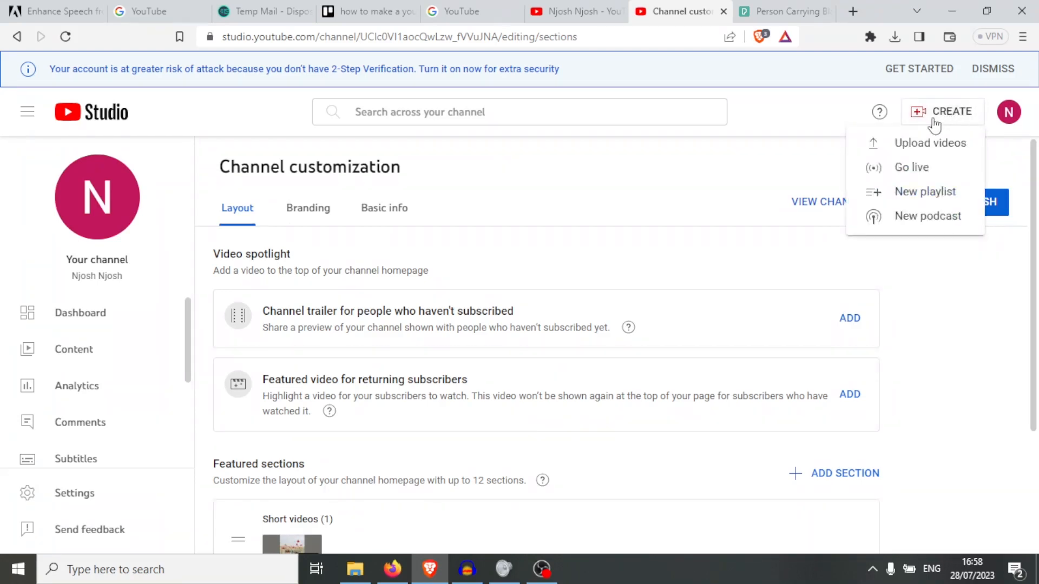
{"action": "left_click", "coordinate": [916, 145]}
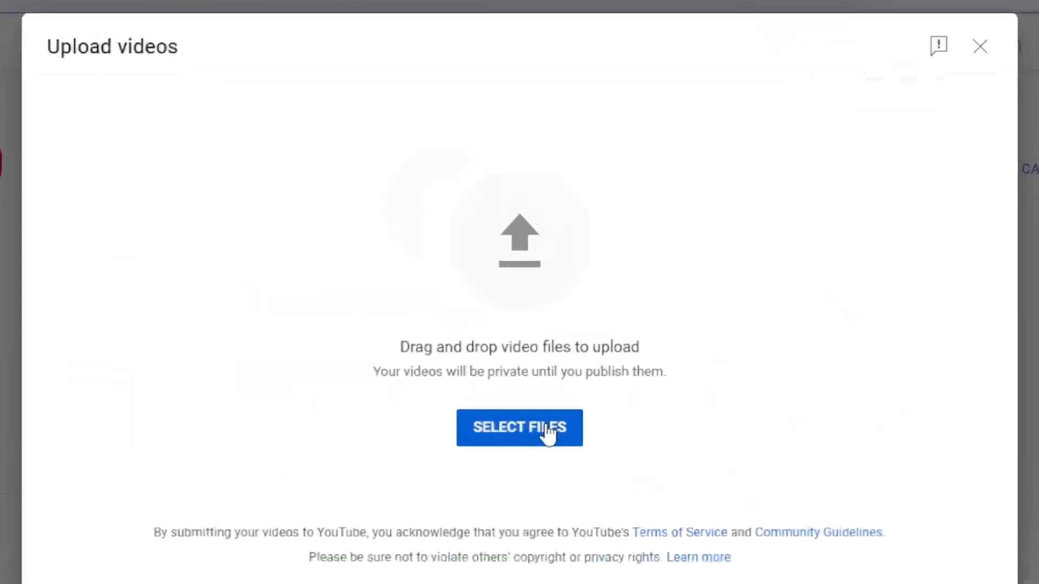
{"action": "left_click", "coordinate": [540, 396]}
{"action": "scroll", "coordinate": [855, 175], "scroll_direction": "down", "scroll_amount": 1}
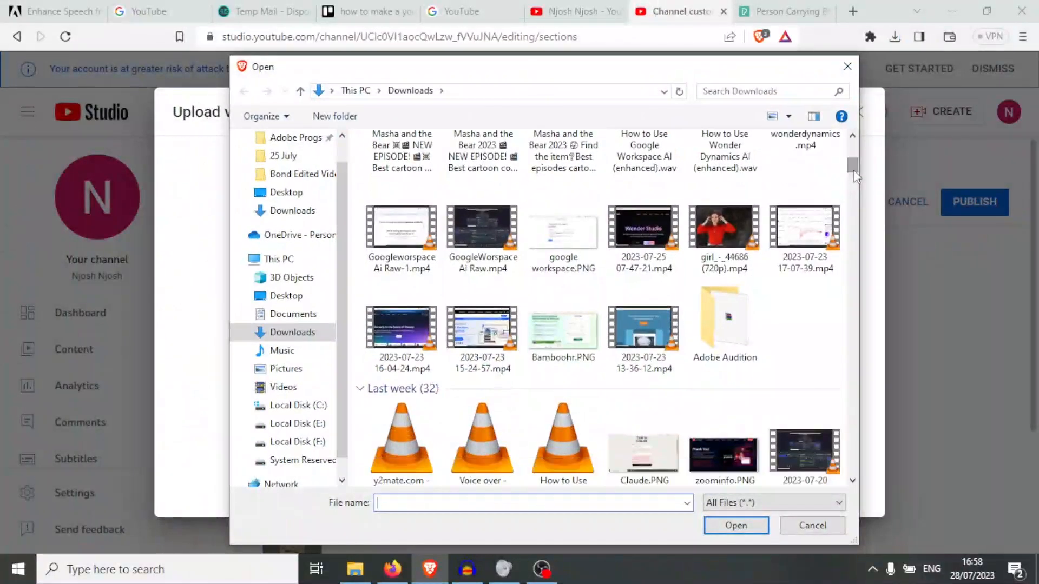
{"action": "mouse_move", "coordinate": [854, 172]}
{"action": "left_mouse_down"}
{"action": "mouse_move", "coordinate": [854, 184]}
{"action": "mouse_move", "coordinate": [854, 165]}
{"action": "left_mouse_up"}
{"action": "left_click", "coordinate": [727, 252]}
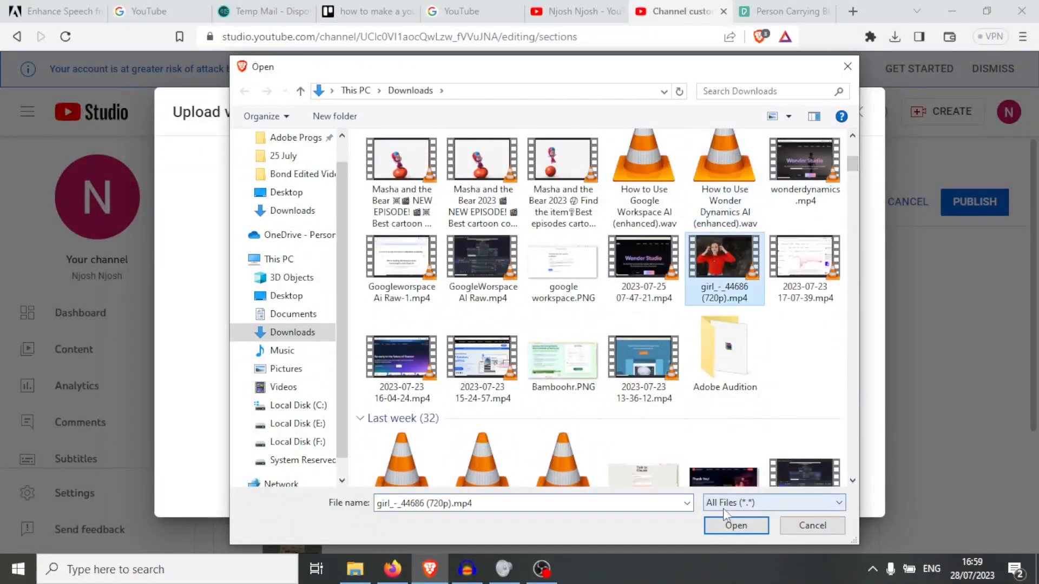
{"action": "left_click", "coordinate": [728, 527]}
{"action": "left_click_drag", "start_coordinate": [331, 285], "coordinate": [176, 292]}
{"action": "type", "text": "T"}
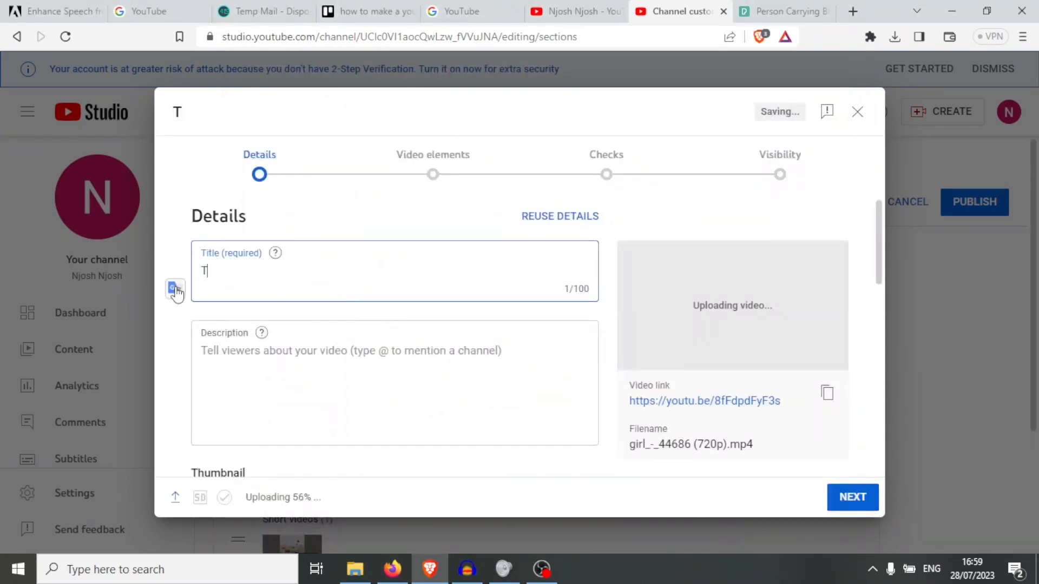
{"action": "type", "text": "rending G"}
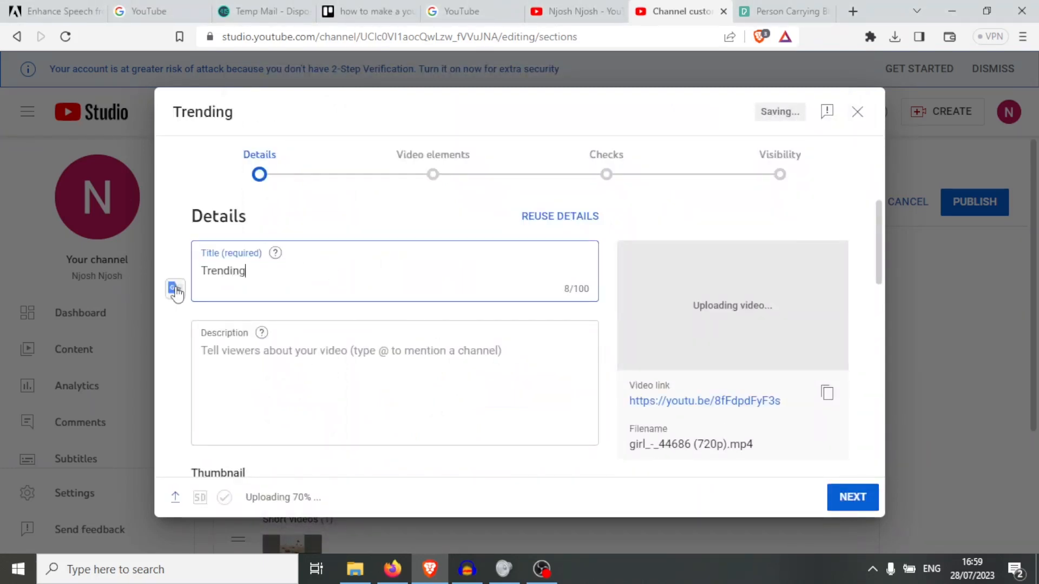
{"action": "type", "text": "irls wear"}
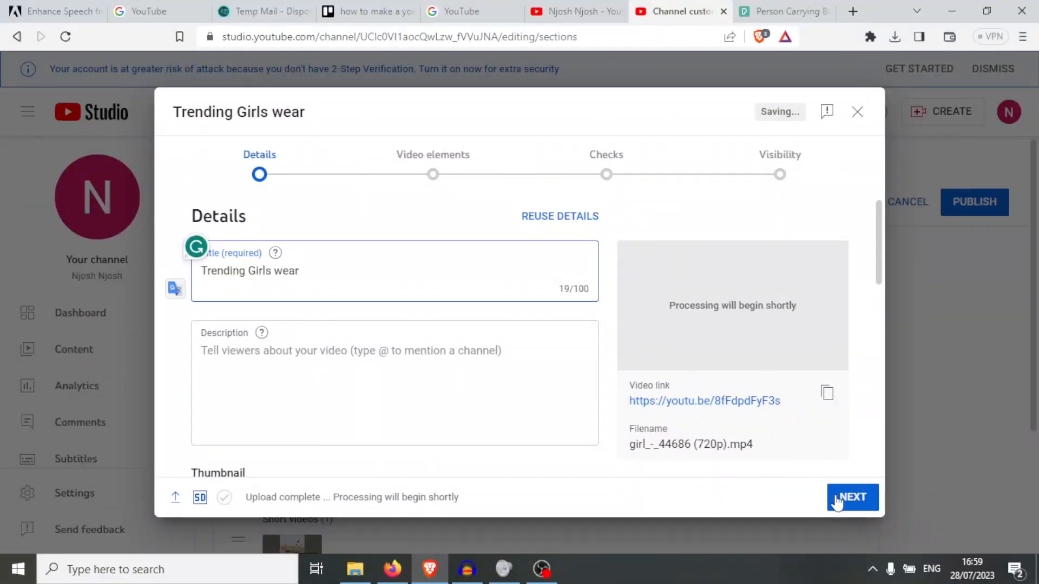
- Mark the video as not made for kids and advance to Video elements
{"action": "left_click", "coordinate": [837, 501]}
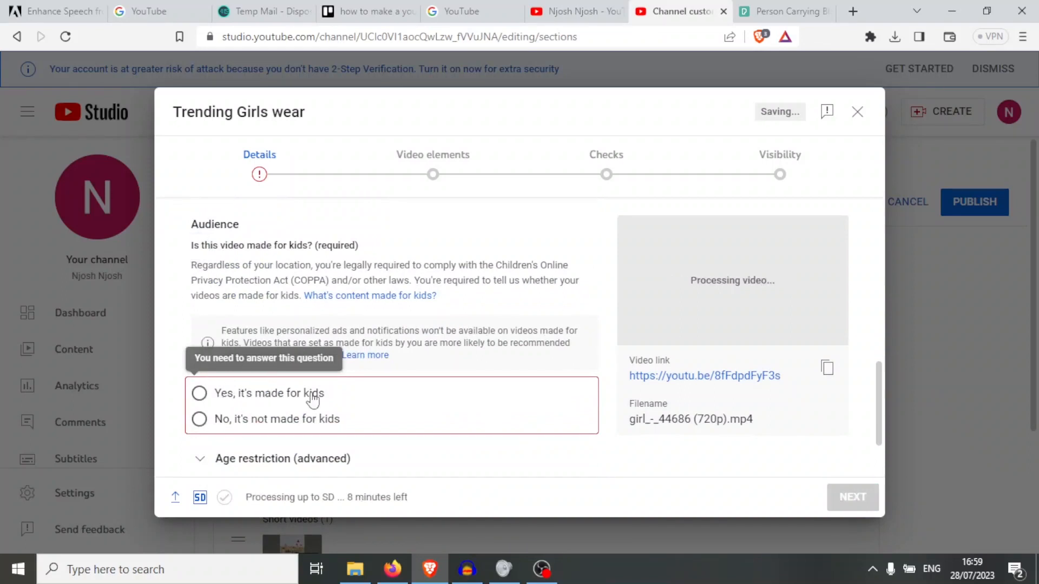
{"action": "left_click", "coordinate": [199, 424]}
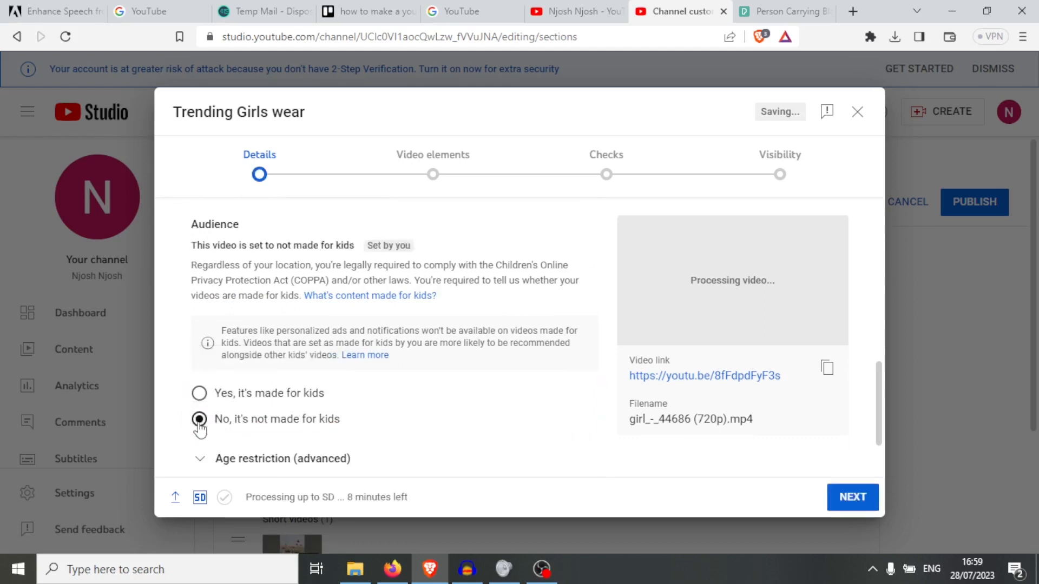
{"action": "scroll", "coordinate": [865, 419], "scroll_direction": "down", "scroll_amount": 2}
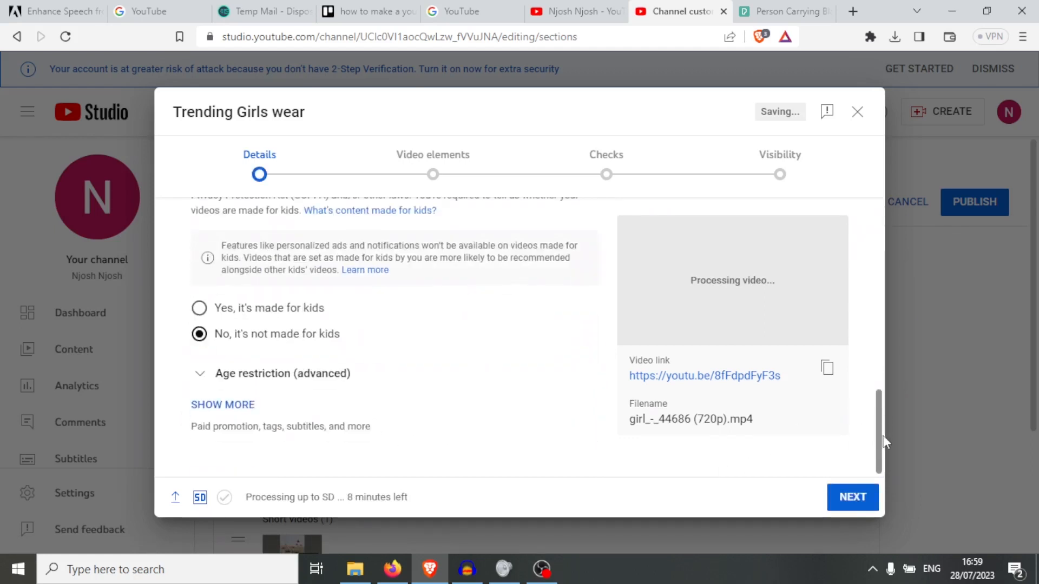
{"action": "left_click", "coordinate": [853, 497]}
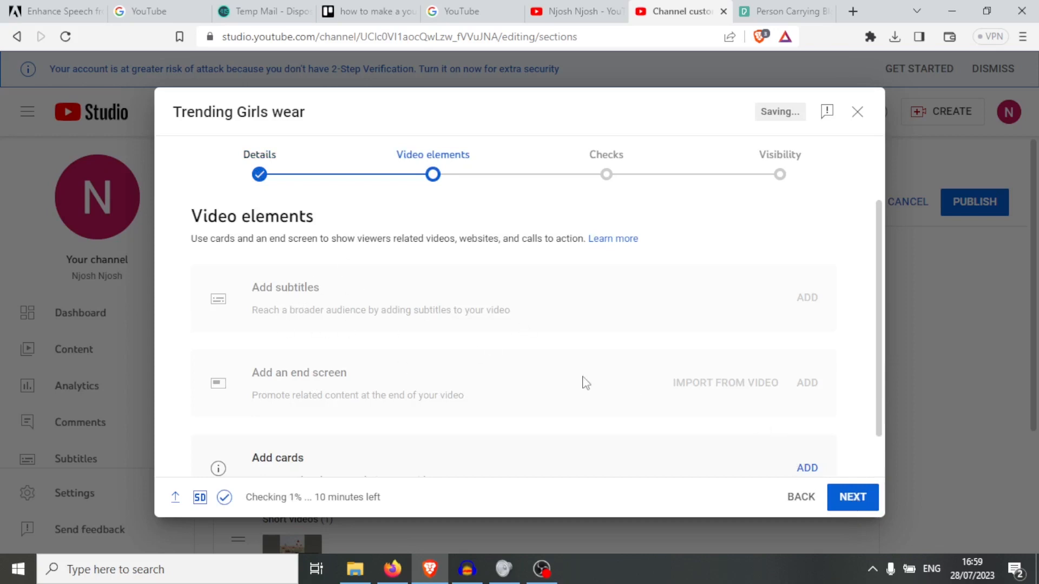
- Move past Checks, set visibility to Public, publish, and close the confirmation
{"action": "left_click_drag", "start_coordinate": [879, 314], "coordinate": [880, 369]}
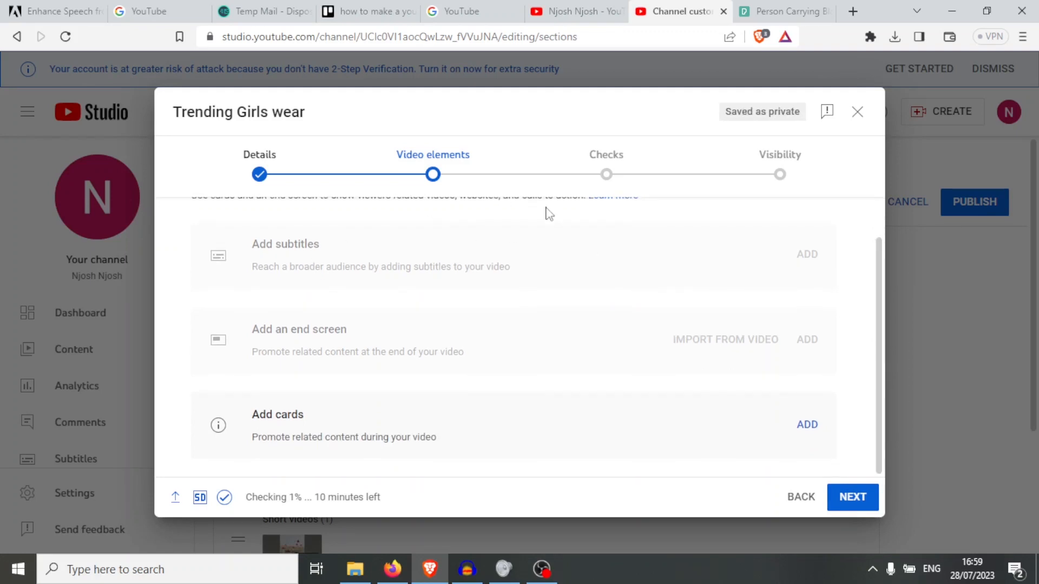
{"action": "left_click", "coordinate": [856, 503]}
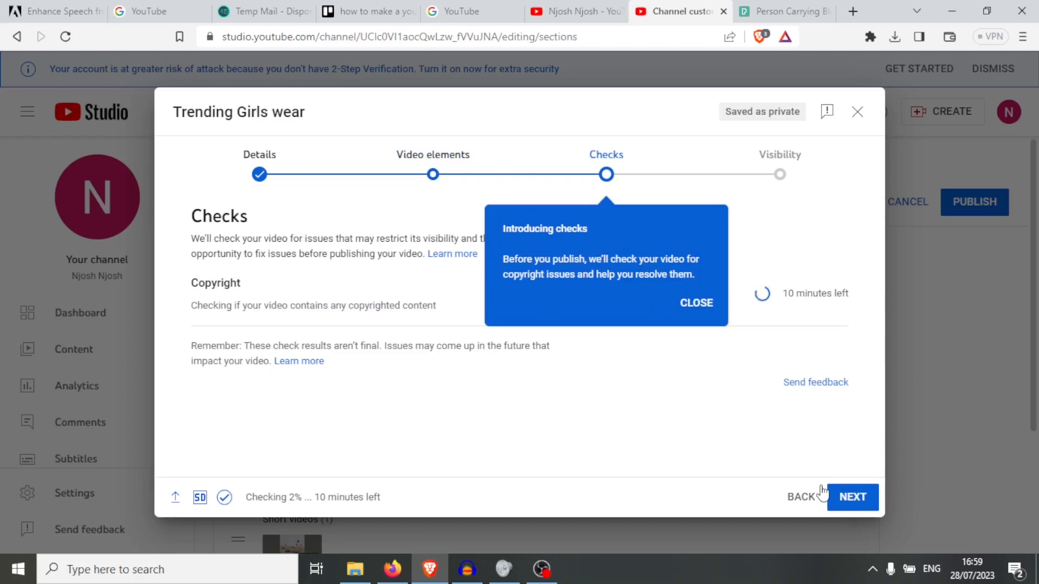
{"action": "left_click", "coordinate": [851, 497]}
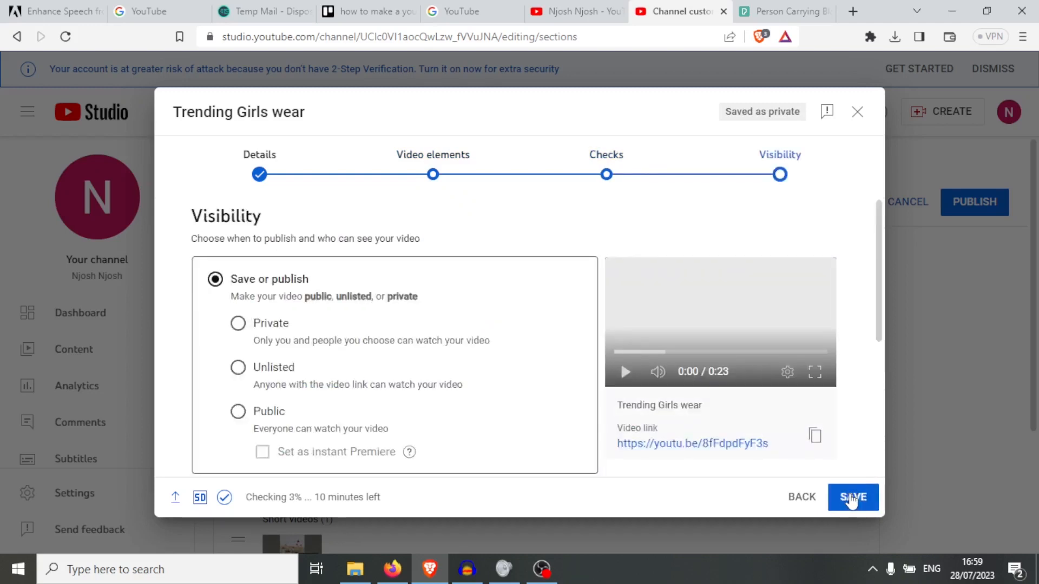
{"action": "left_click", "coordinate": [851, 501]}
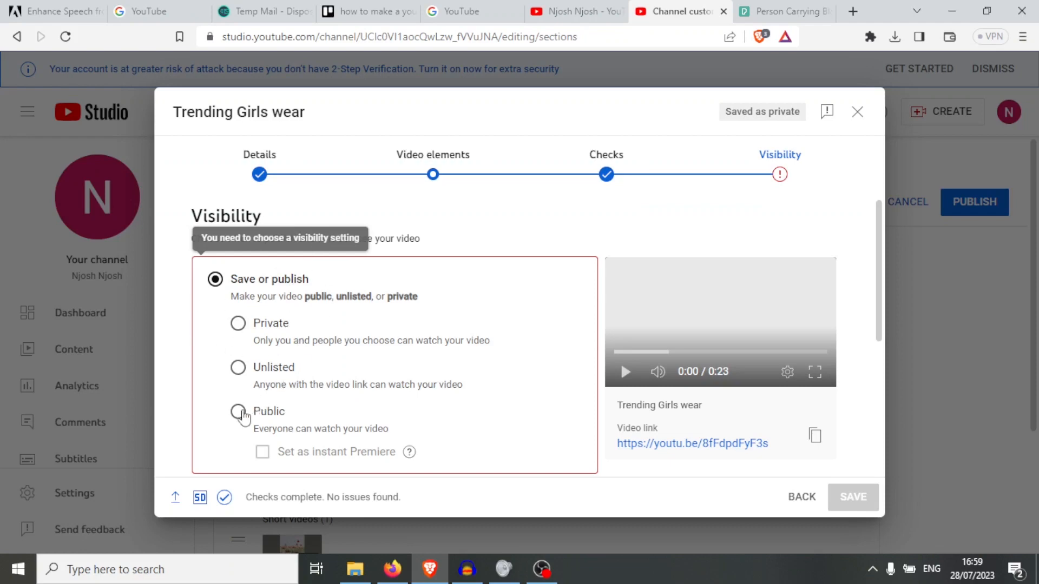
{"action": "left_click", "coordinate": [239, 412]}
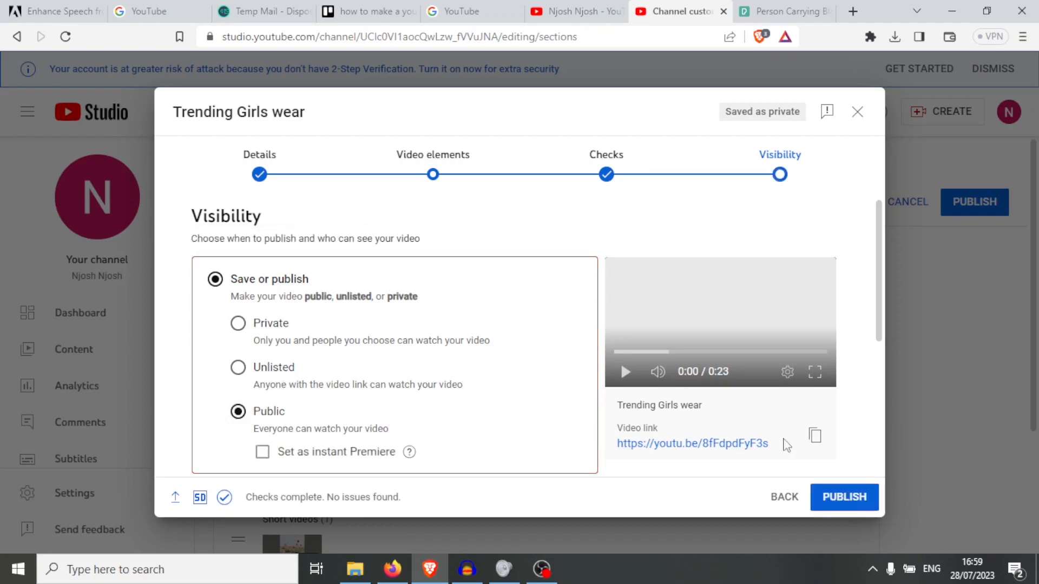
{"action": "left_click", "coordinate": [830, 500]}
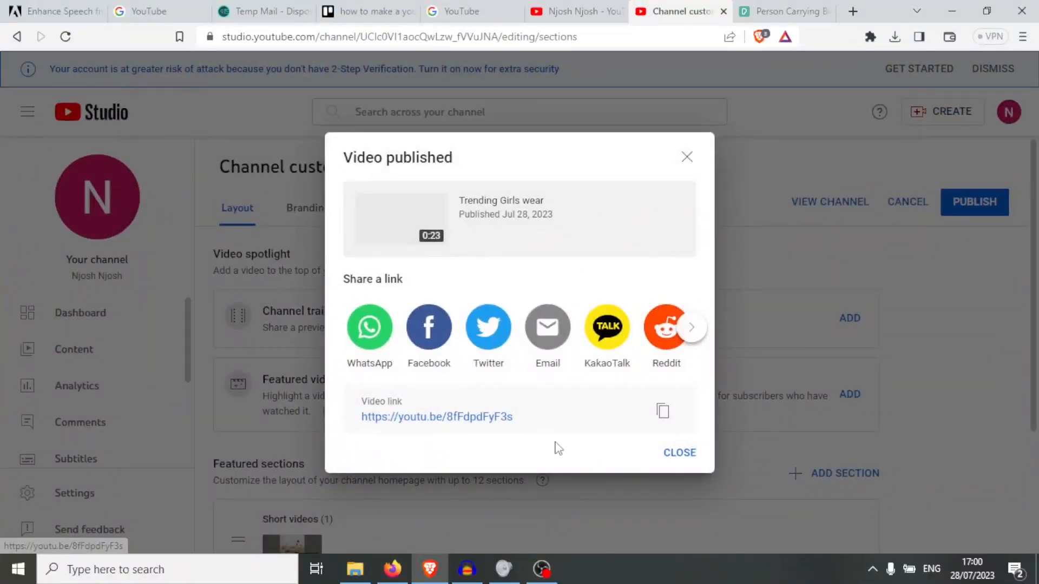
{"action": "left_click", "coordinate": [679, 454]}
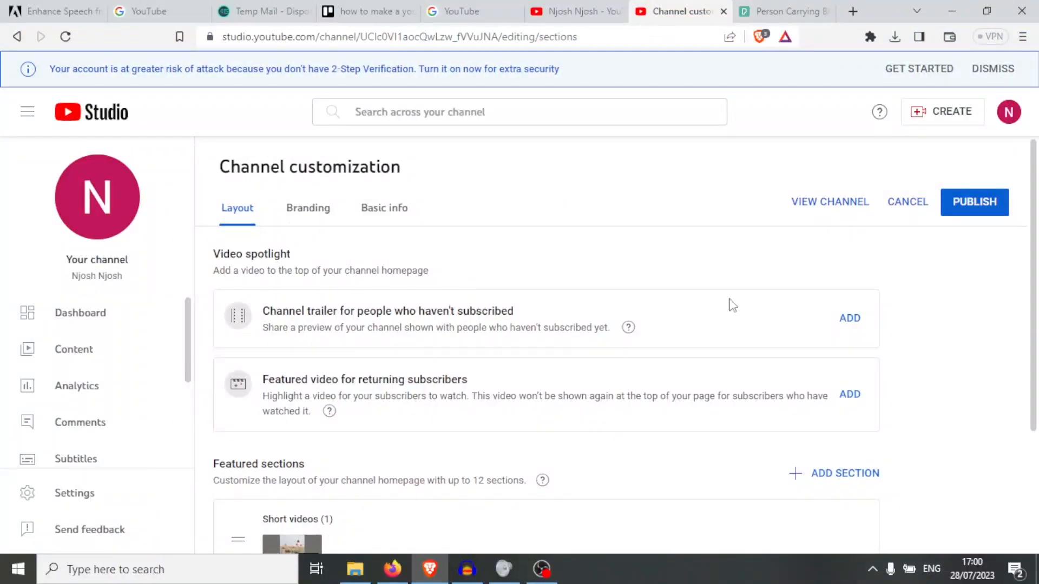
- Choose the video 'Trial' as the channel trailer for non-subscribers
{"action": "scroll", "coordinate": [1032, 287], "scroll_direction": "down", "scroll_amount": 2}
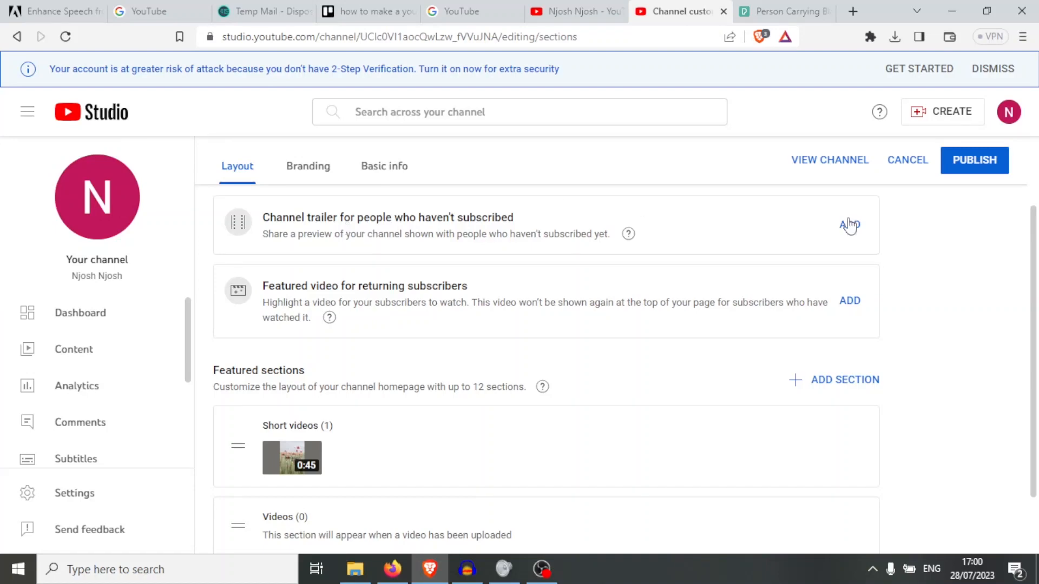
{"action": "left_click", "coordinate": [849, 225]}
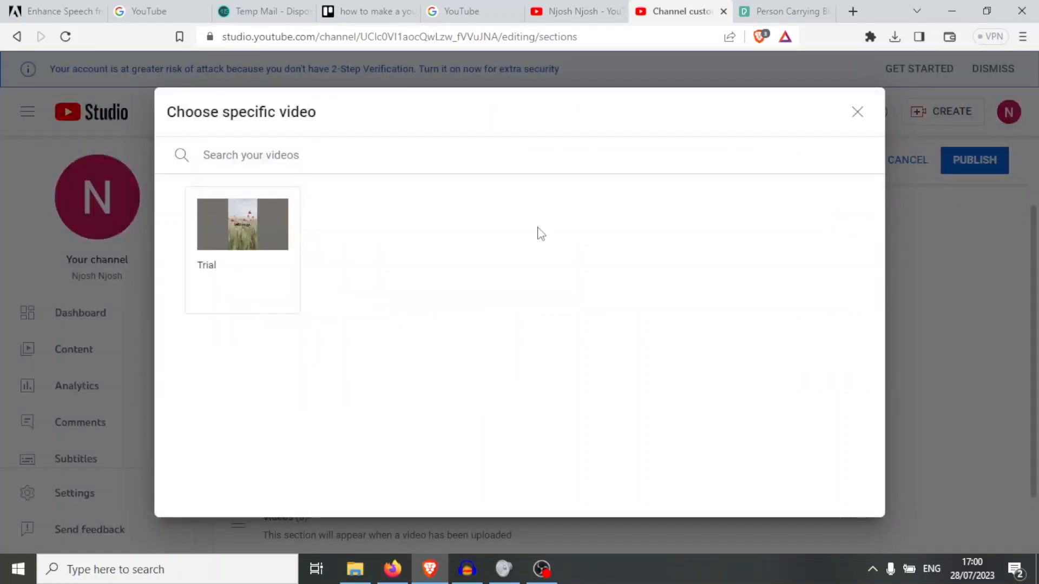
{"action": "left_click", "coordinate": [273, 241]}
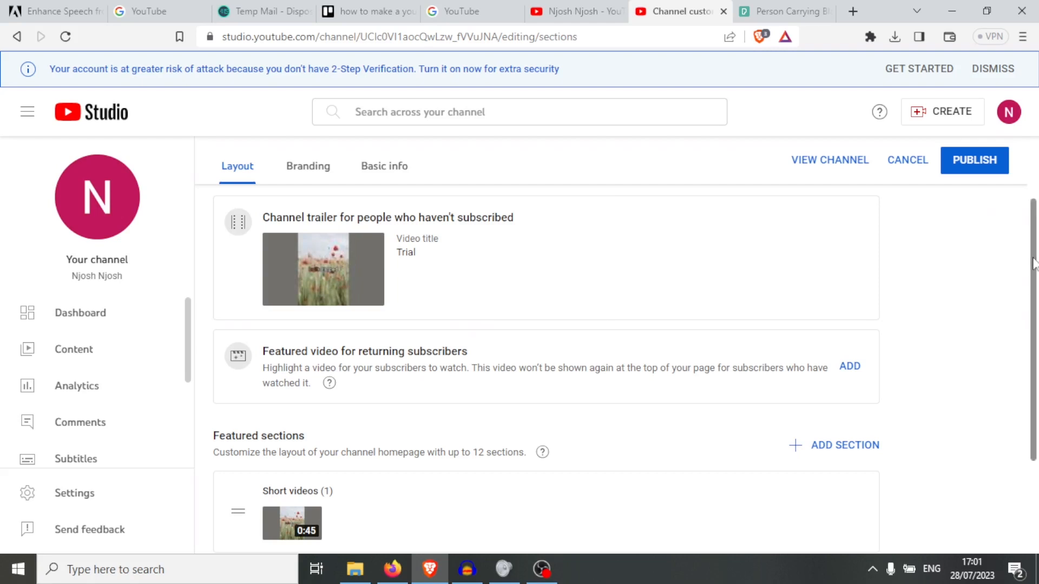
{"action": "left_click_drag", "start_coordinate": [1033, 265], "coordinate": [1035, 227]}
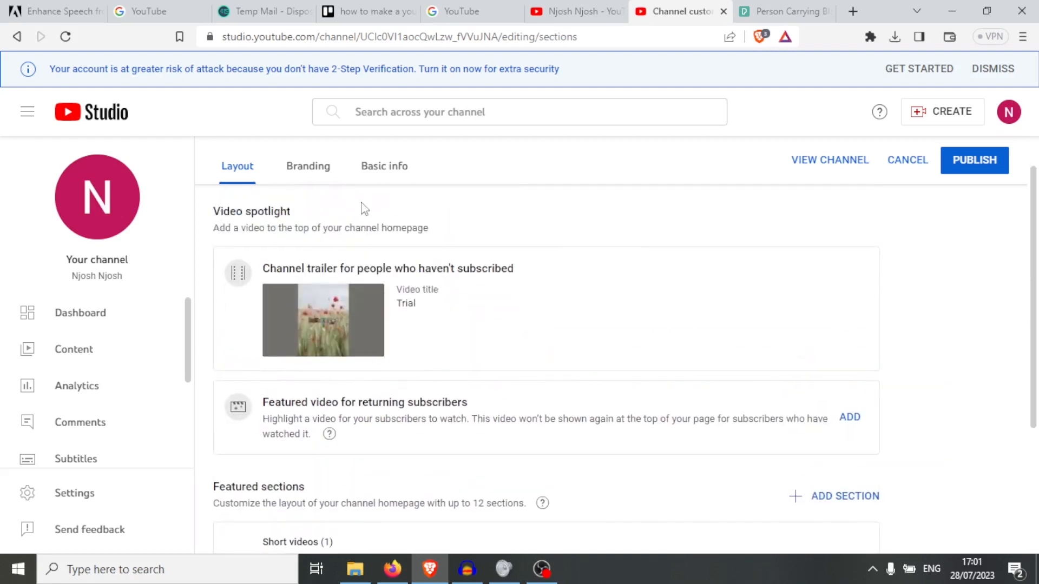
- Switch to the Branding section and scroll down to the Video watermark option
{"action": "left_click", "coordinate": [308, 170]}
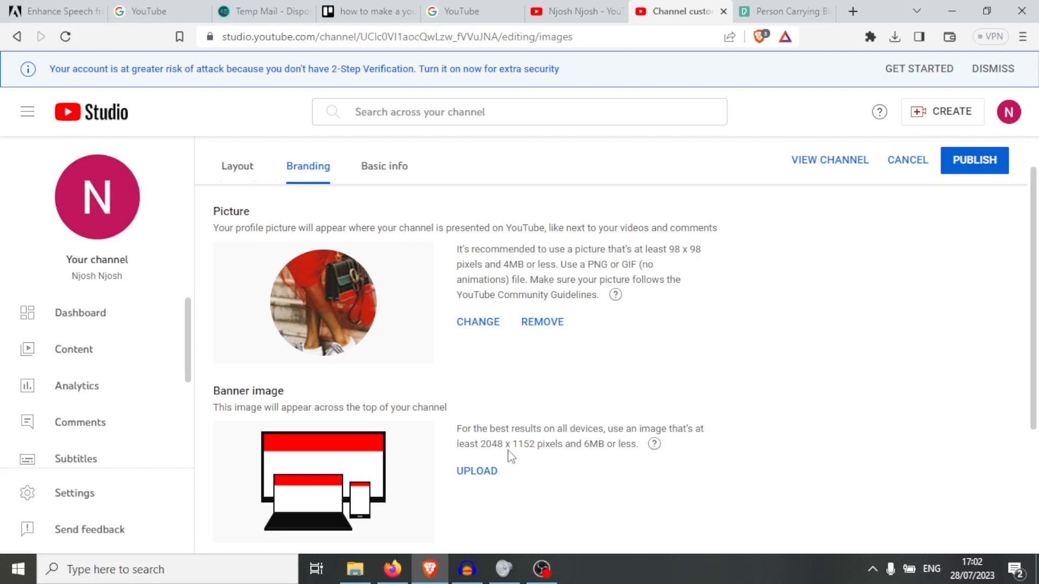
{"action": "left_click_drag", "start_coordinate": [1033, 276], "coordinate": [1036, 396]}
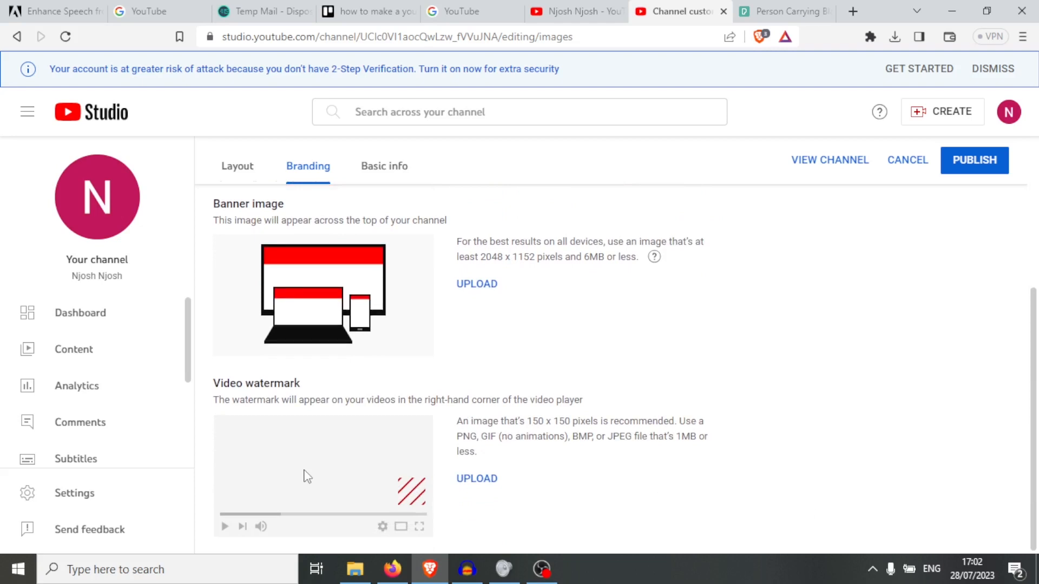
- Upload the gold rings cut-out image as the video watermark
{"action": "left_click", "coordinate": [477, 480]}
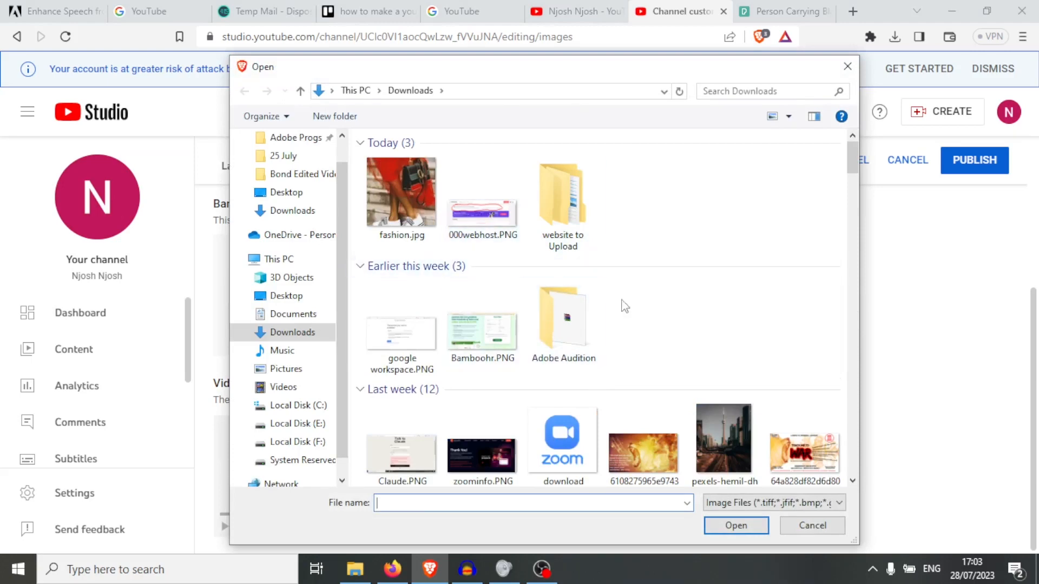
{"action": "left_click_drag", "start_coordinate": [852, 164], "coordinate": [854, 232]}
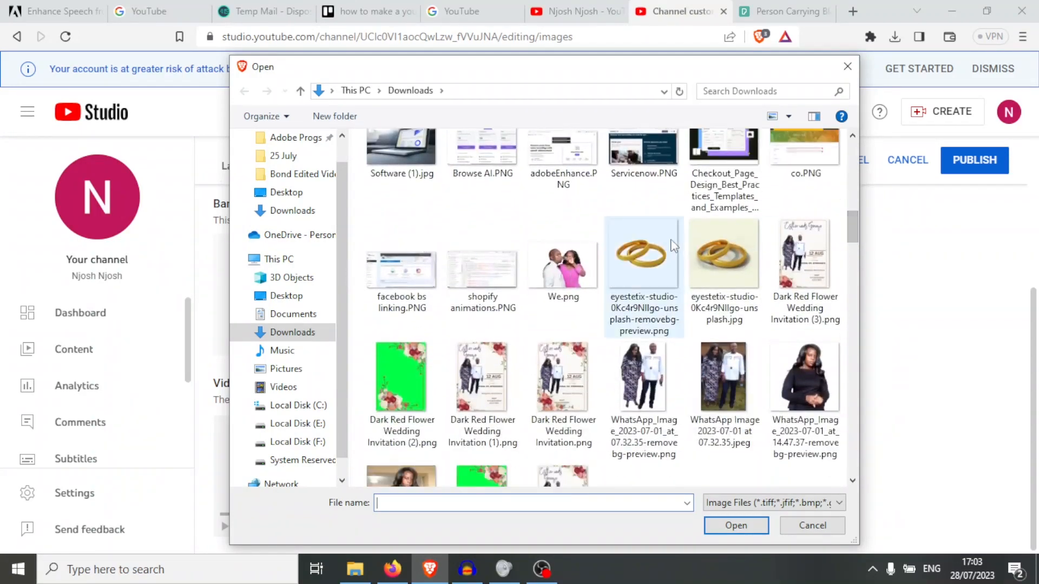
{"action": "left_click", "coordinate": [674, 246]}
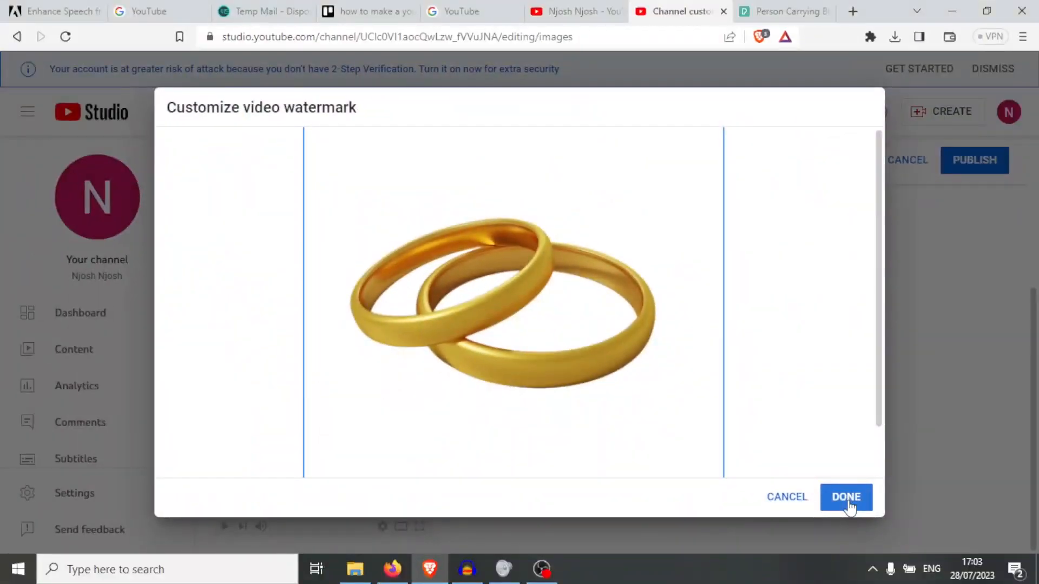
{"action": "left_click", "coordinate": [847, 497]}
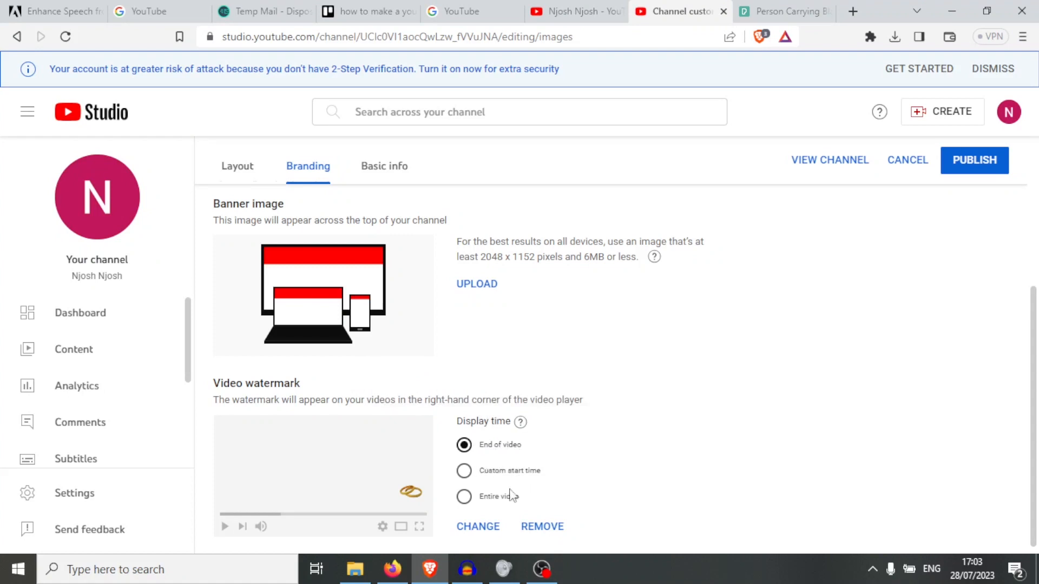
- Show the watermark for the entire video and publish the branding changes
{"action": "left_click", "coordinate": [463, 498]}
{"action": "scroll", "coordinate": [1036, 346], "scroll_direction": "down", "scroll_amount": 1}
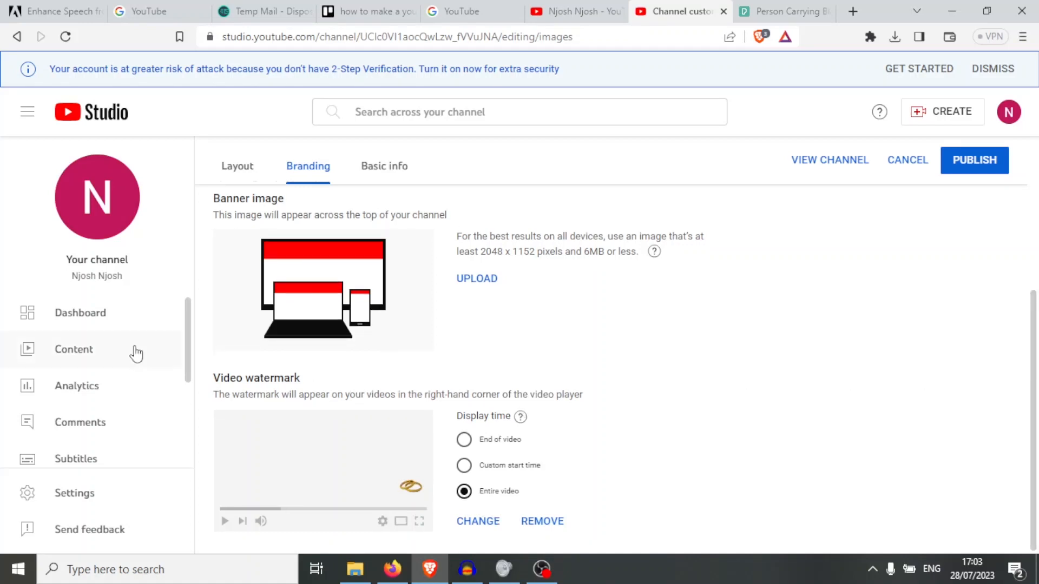
{"action": "left_click", "coordinate": [968, 170]}
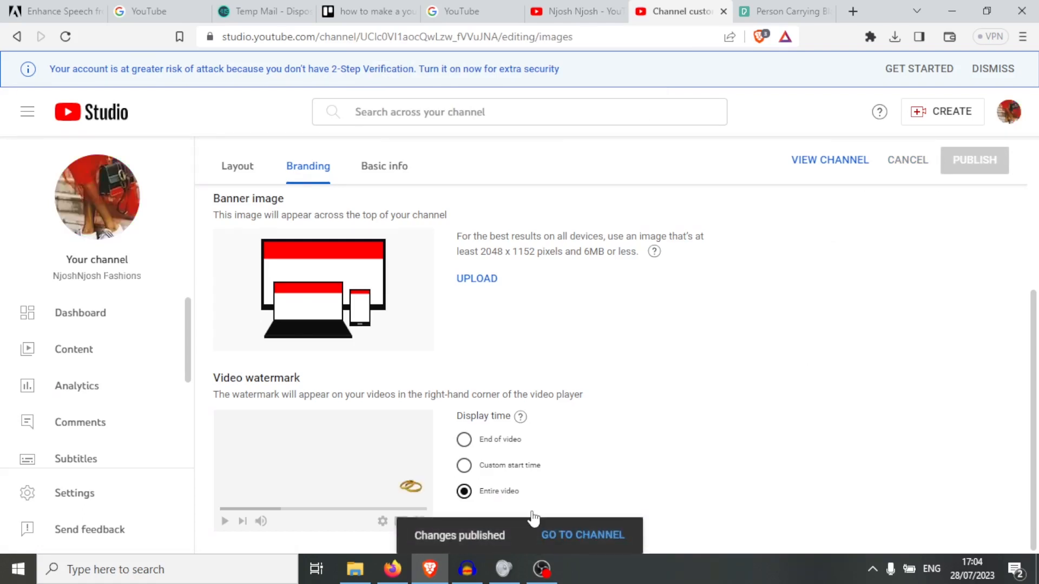
- Open the Channel content list and show more actions for the Trending Girls wear video
{"action": "left_click", "coordinate": [61, 352]}
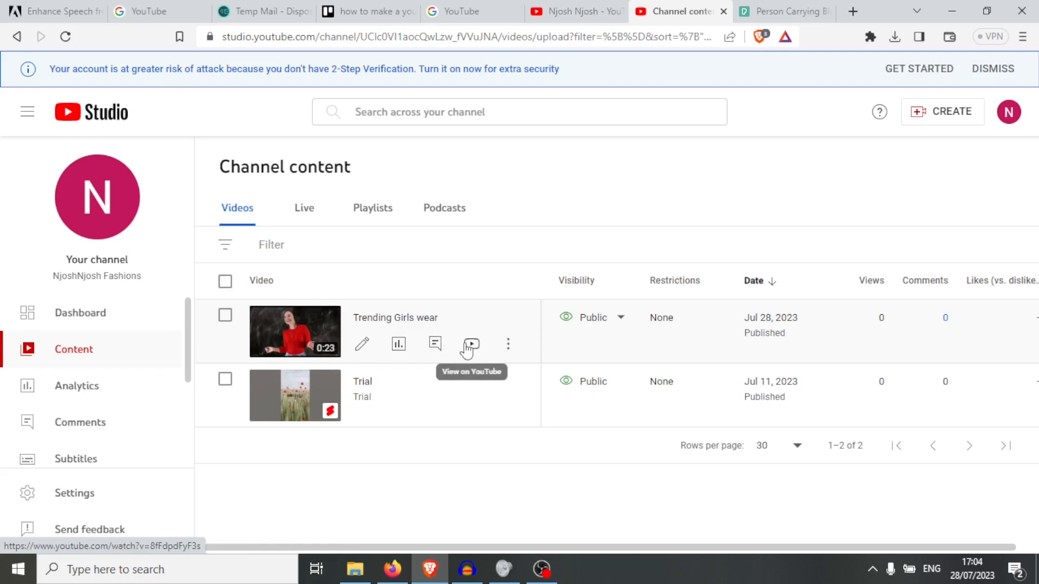
{"action": "left_click", "coordinate": [508, 344]}
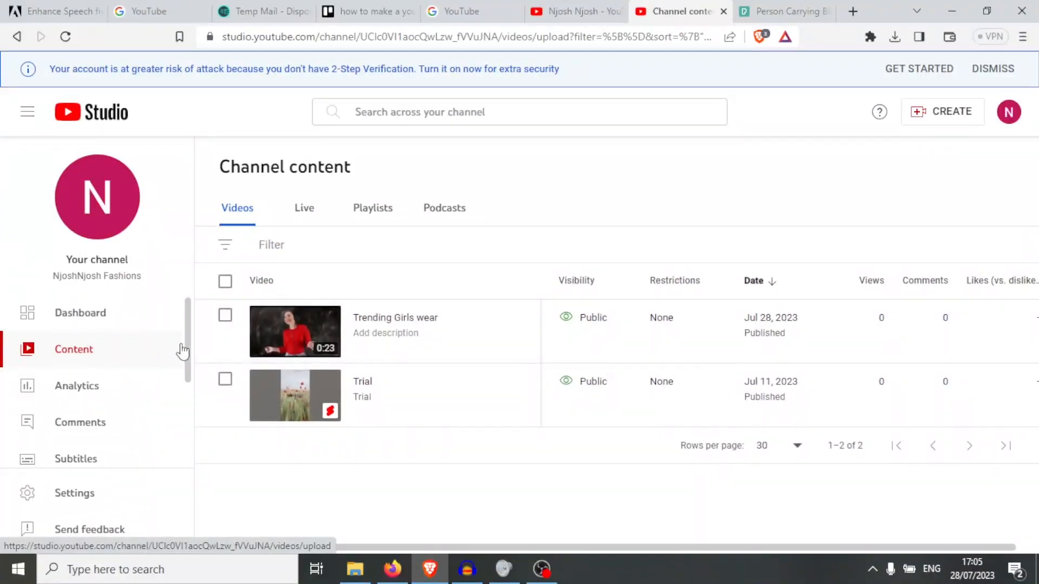
- Select both the Trending Girls wear and Trial videos to add to a playlist
{"action": "left_click", "coordinate": [225, 316]}
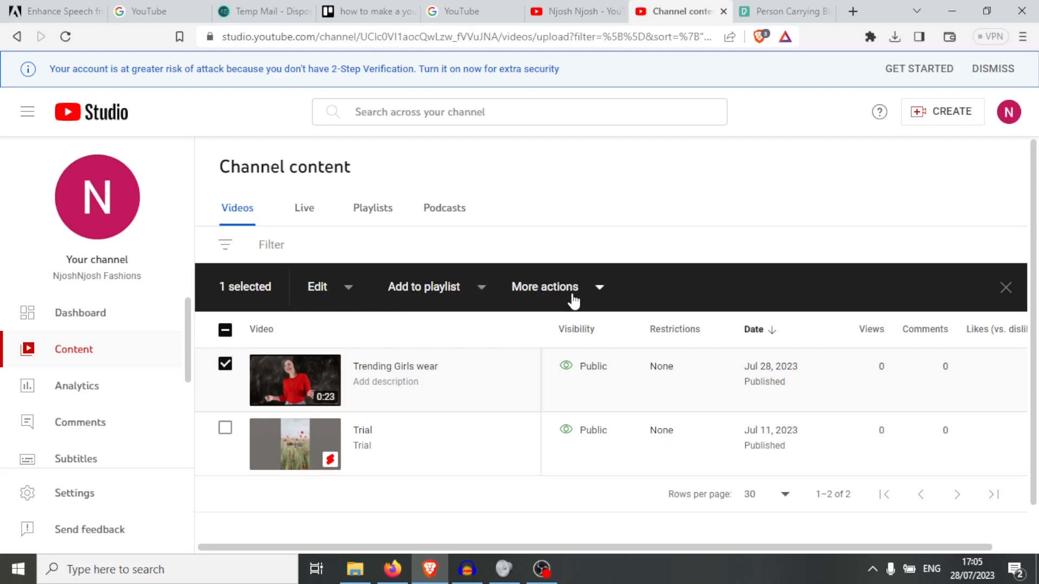
{"action": "left_click", "coordinate": [225, 427]}
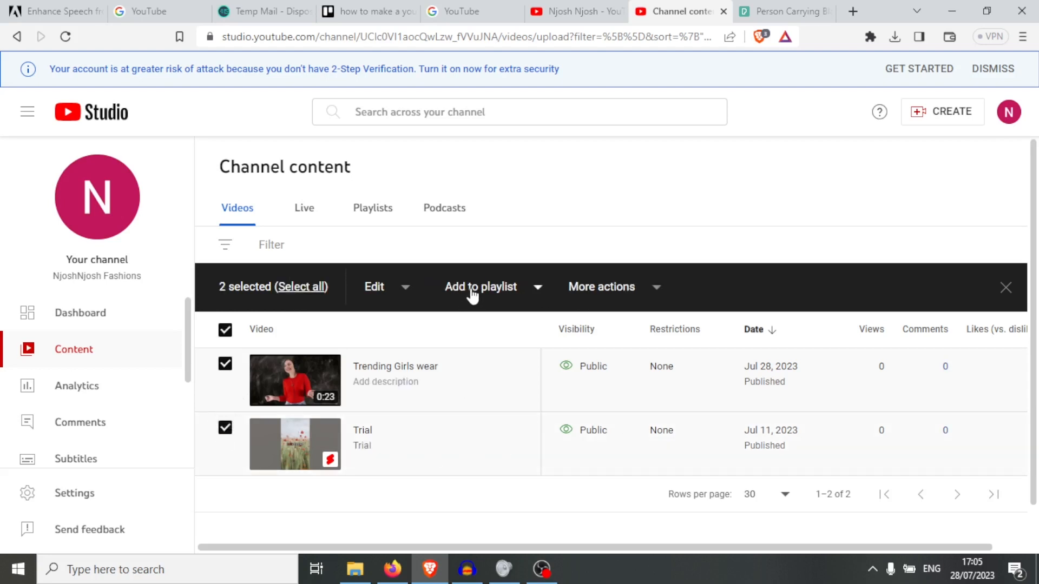
{"action": "left_click", "coordinate": [540, 291]}
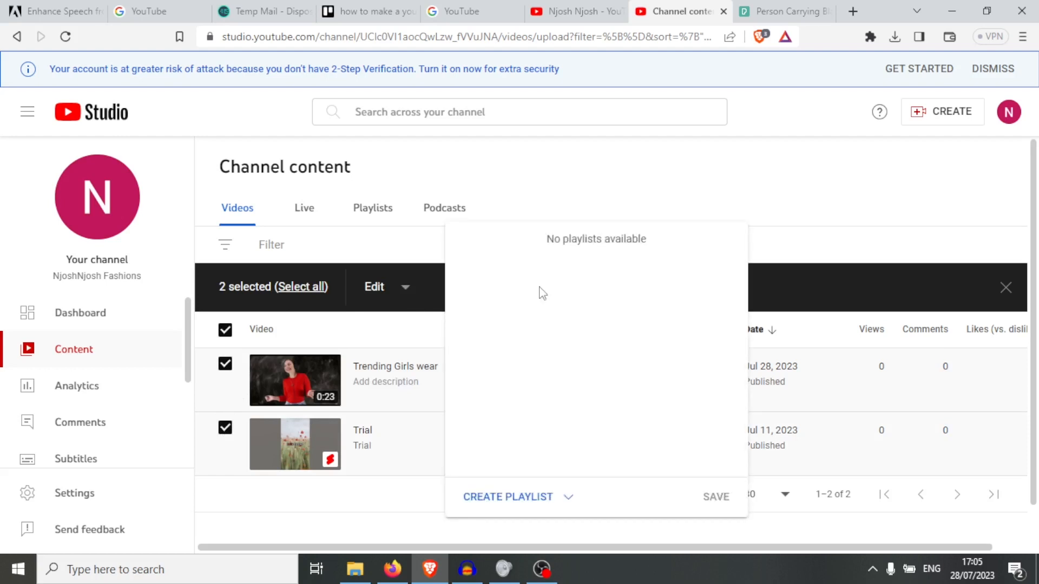
- Create a new playlist titled 'Gir' containing the selected videos
{"action": "left_click", "coordinate": [515, 509]}
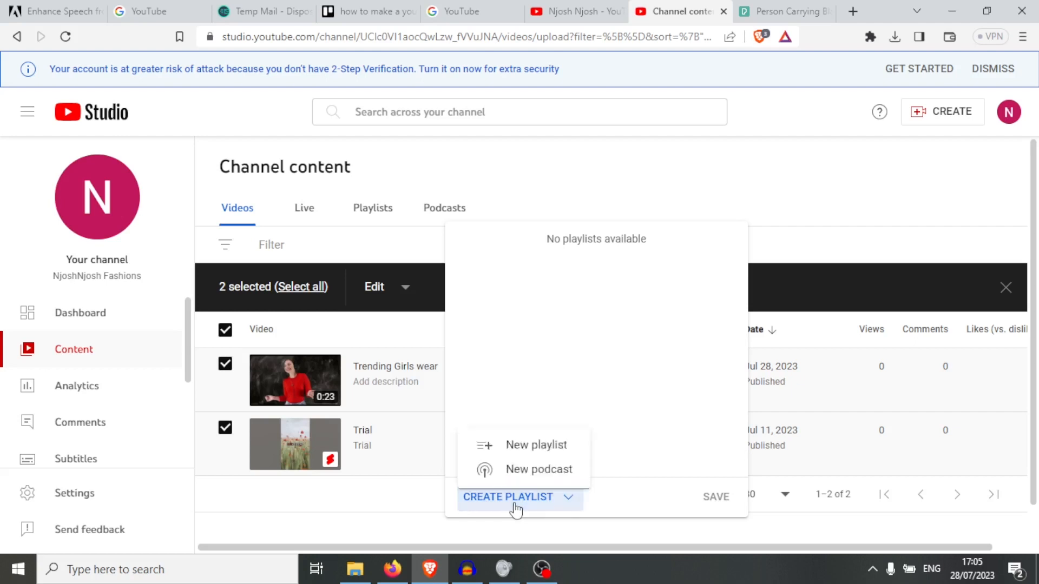
{"action": "left_click", "coordinate": [524, 447]}
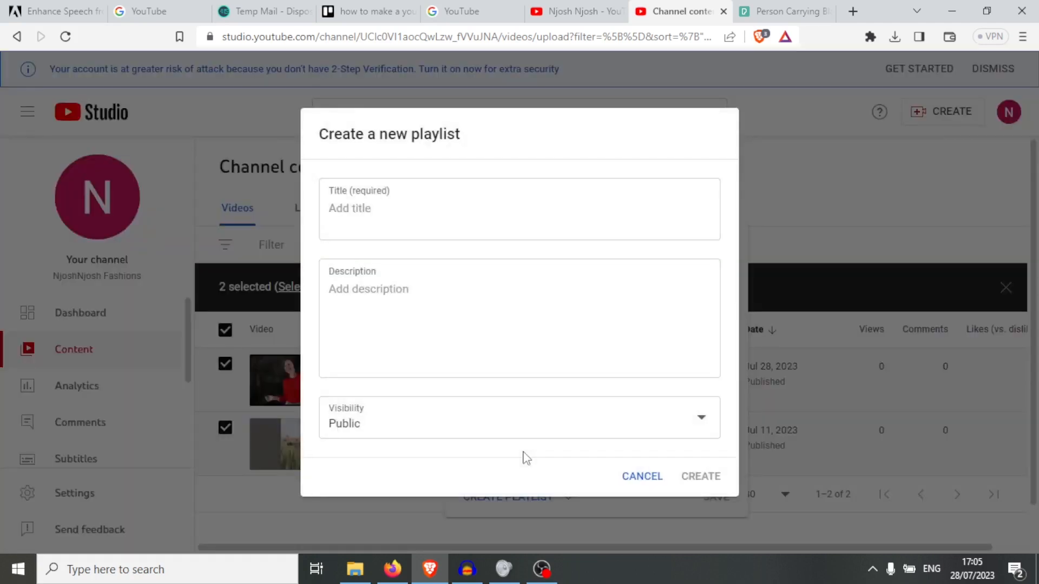
{"action": "left_click", "coordinate": [404, 219]}
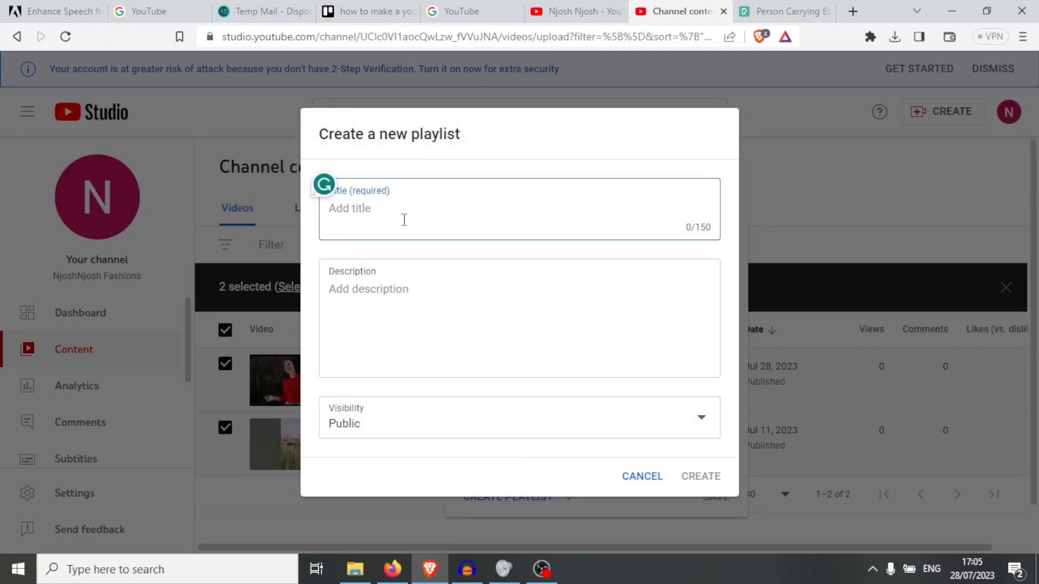
{"action": "type", "text": "Gir"}
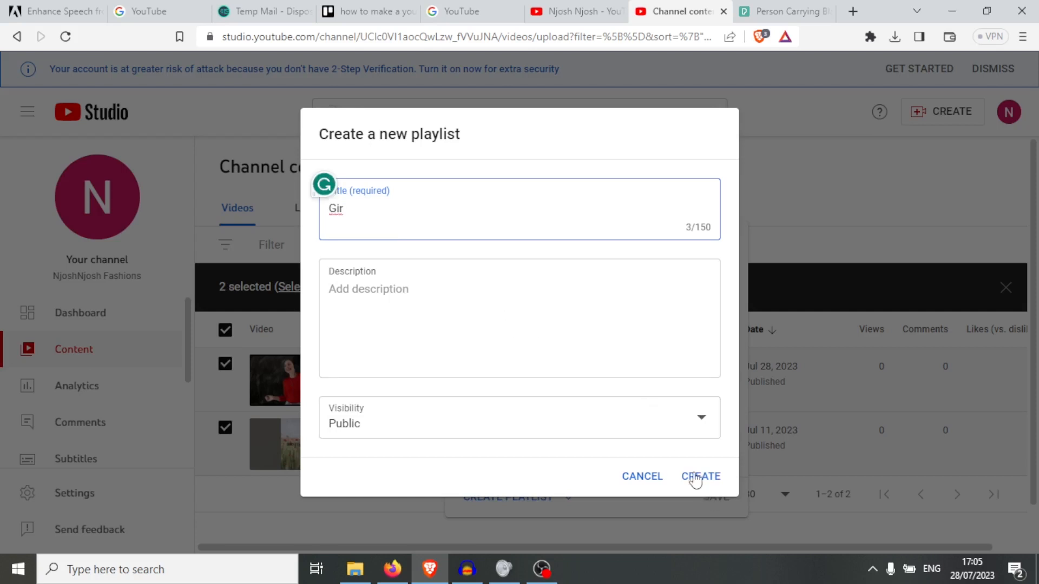
{"action": "left_click", "coordinate": [61, 388]}
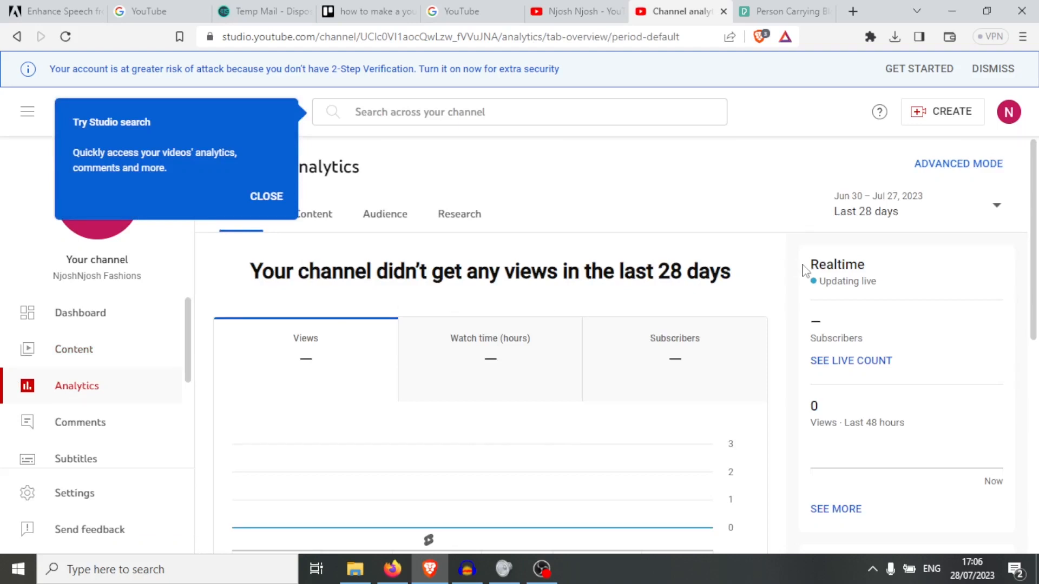
- Go to the Subtitles page listing Trending Girls wear and Trial
{"action": "scroll", "coordinate": [1034, 200], "scroll_direction": "down", "scroll_amount": 3}
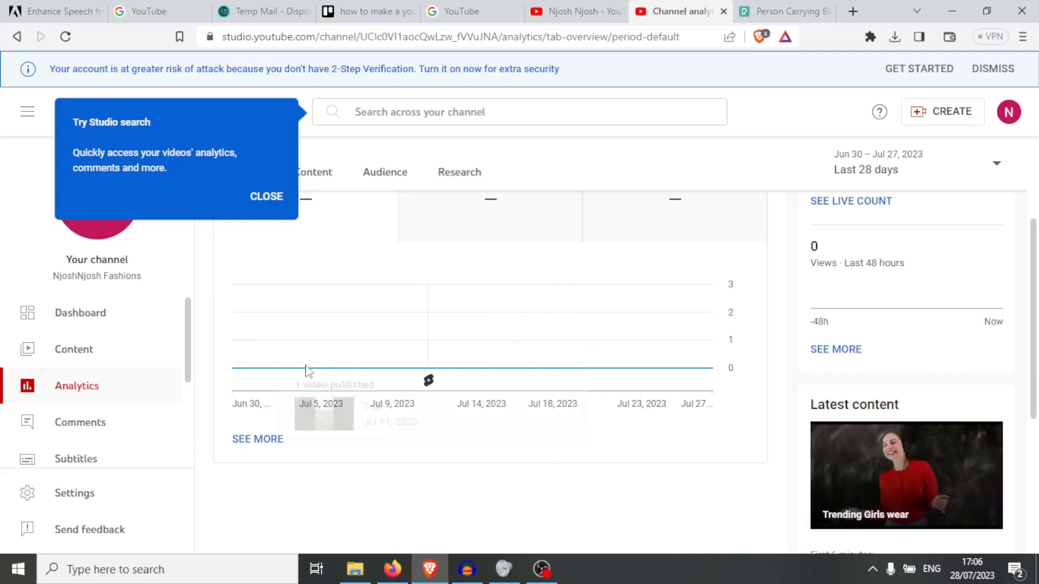
{"action": "scroll", "coordinate": [187, 346], "scroll_direction": "down", "scroll_amount": 3}
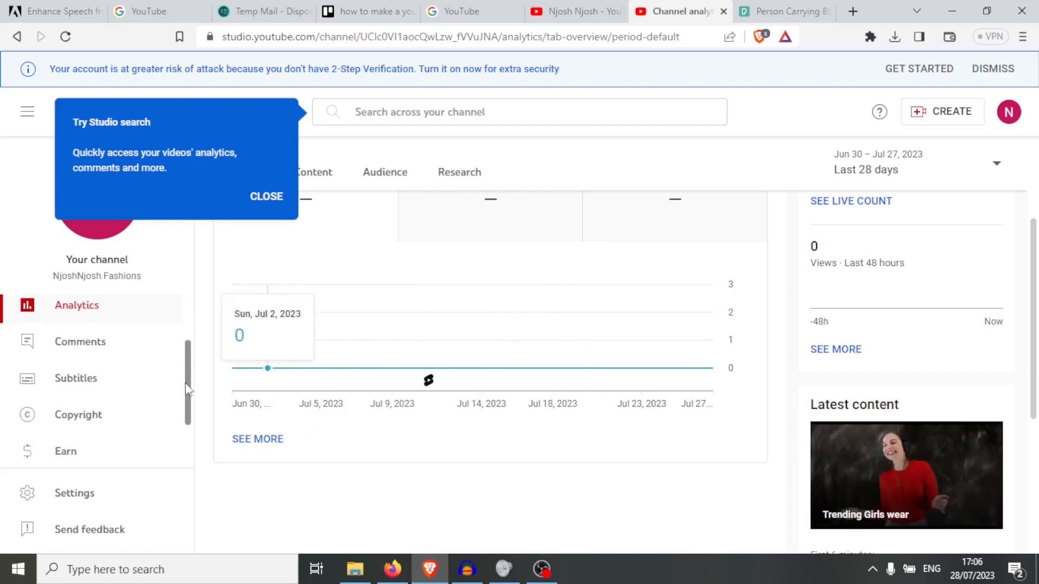
{"action": "left_click", "coordinate": [112, 382]}
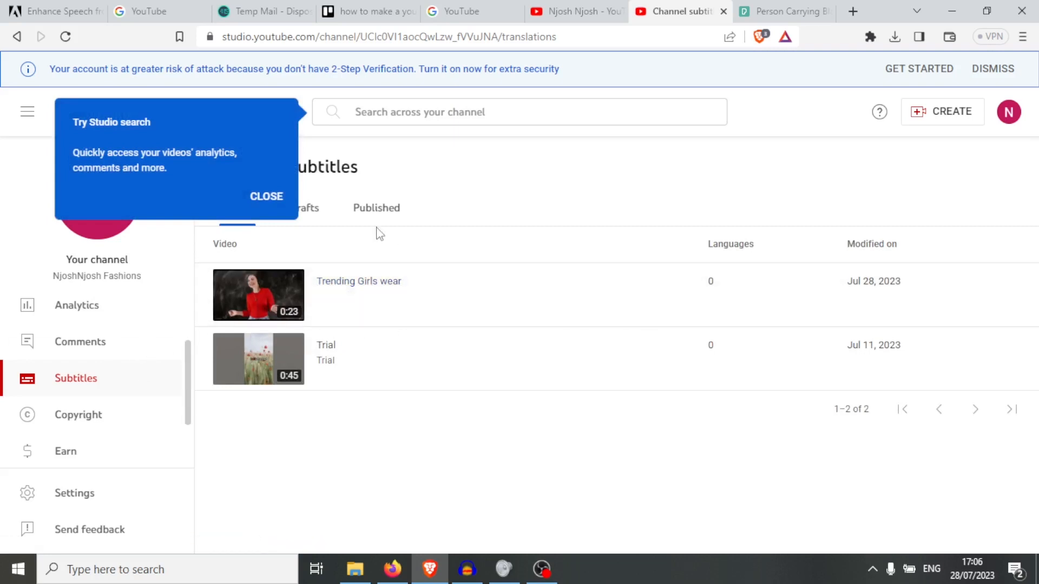
- Make English the Trending Girls wear video language and keep it as the channel default
{"action": "left_click", "coordinate": [318, 292]}
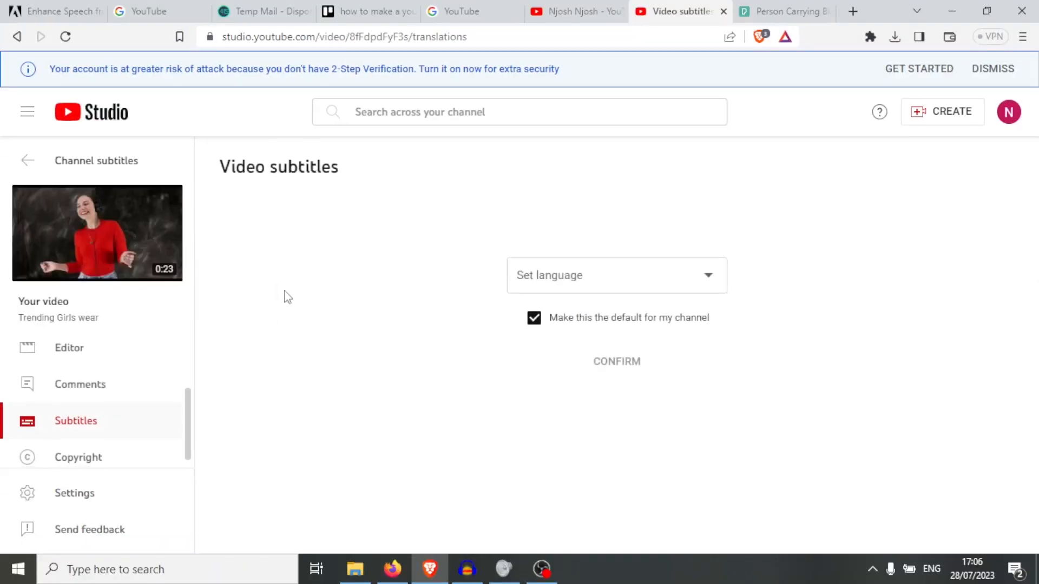
{"action": "left_click", "coordinate": [709, 277]}
{"action": "left_click", "coordinate": [528, 273]}
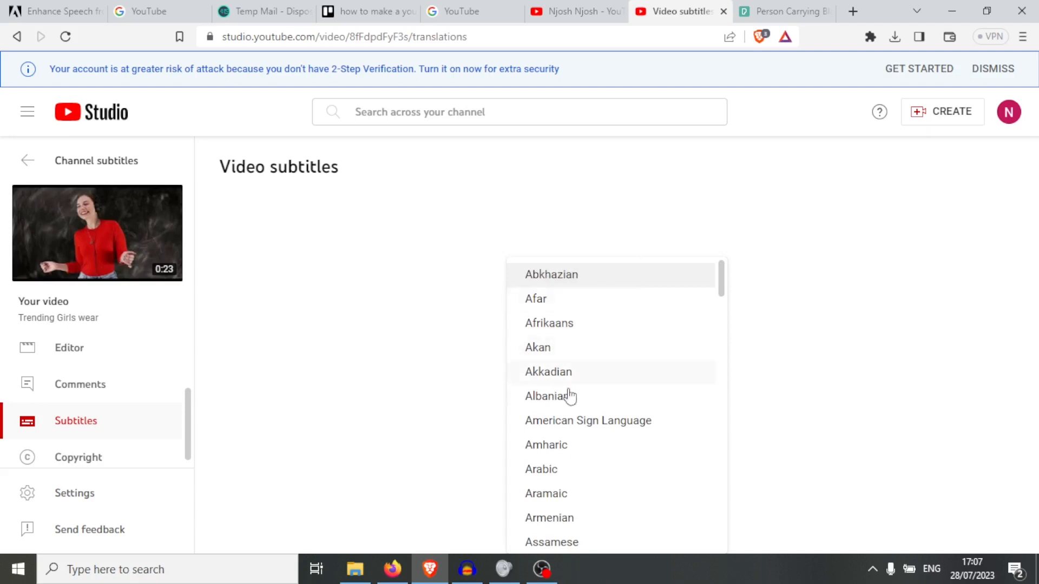
{"action": "key", "text": "e"}
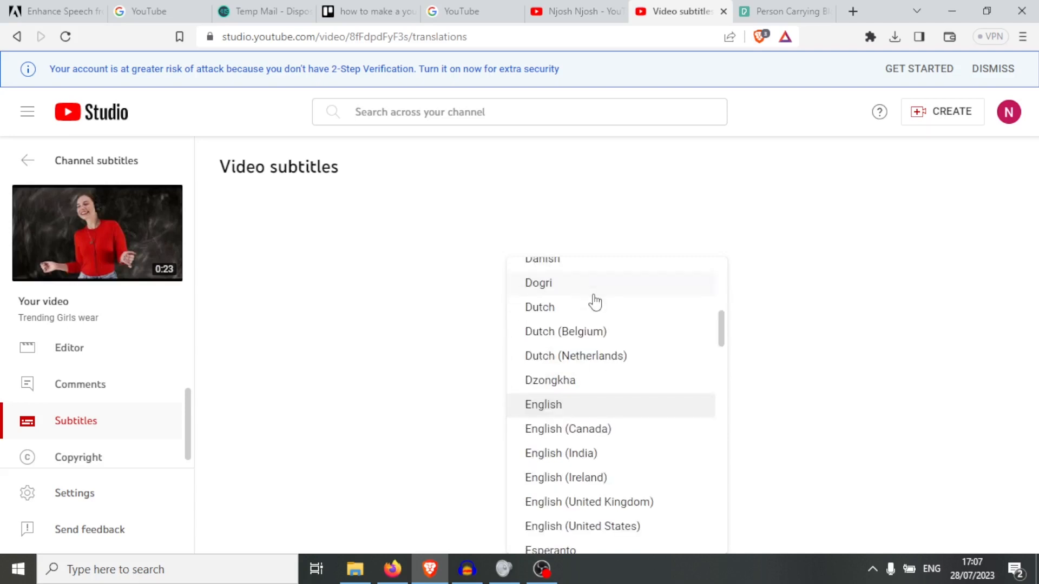
{"action": "left_click", "coordinate": [552, 408]}
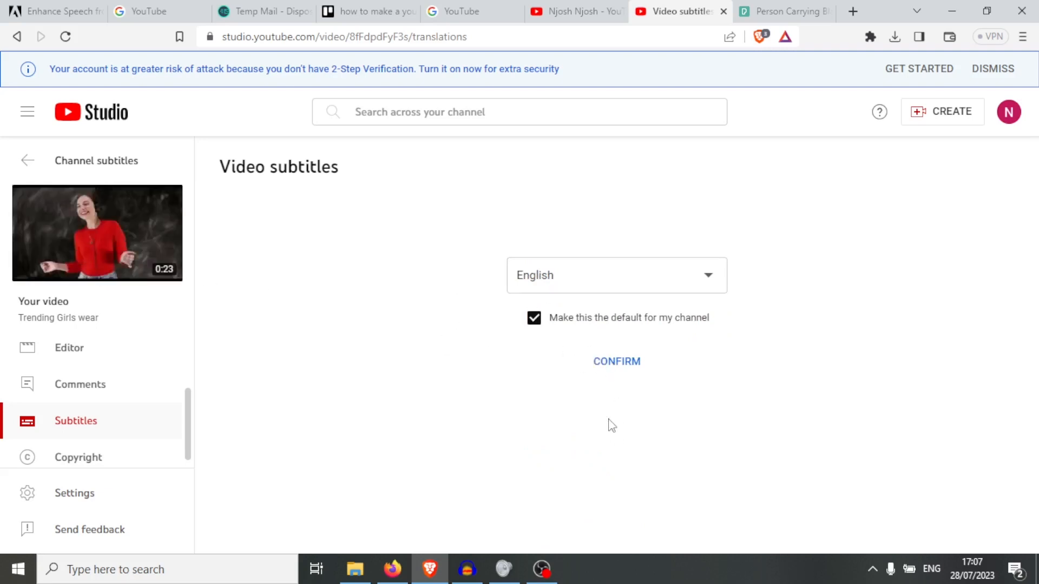
{"action": "left_click", "coordinate": [623, 367]}
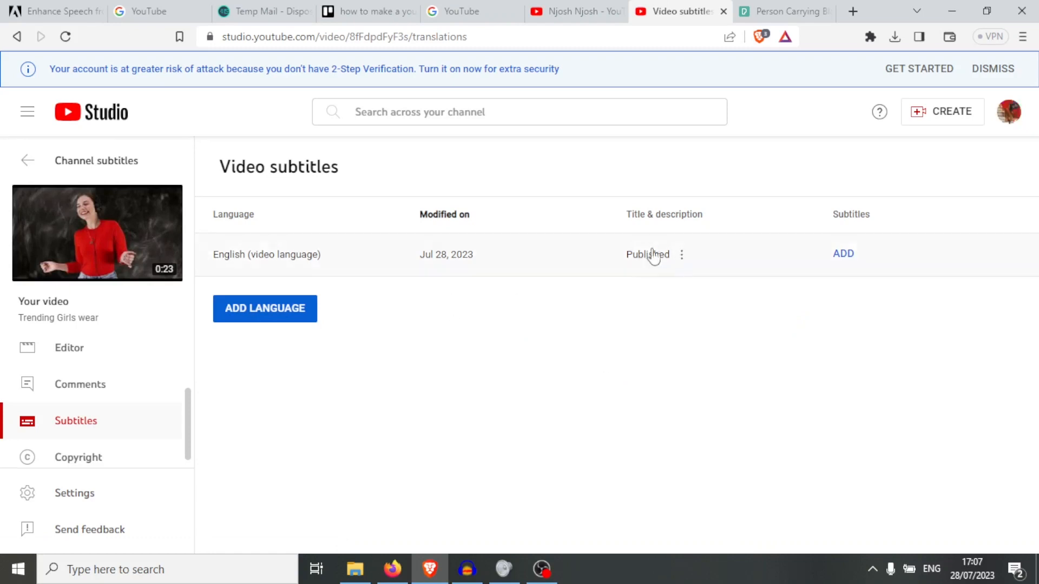
- Start adding English subtitles to Trending Girls wear, briefly playing and pausing the preview
{"action": "left_click", "coordinate": [843, 254]}
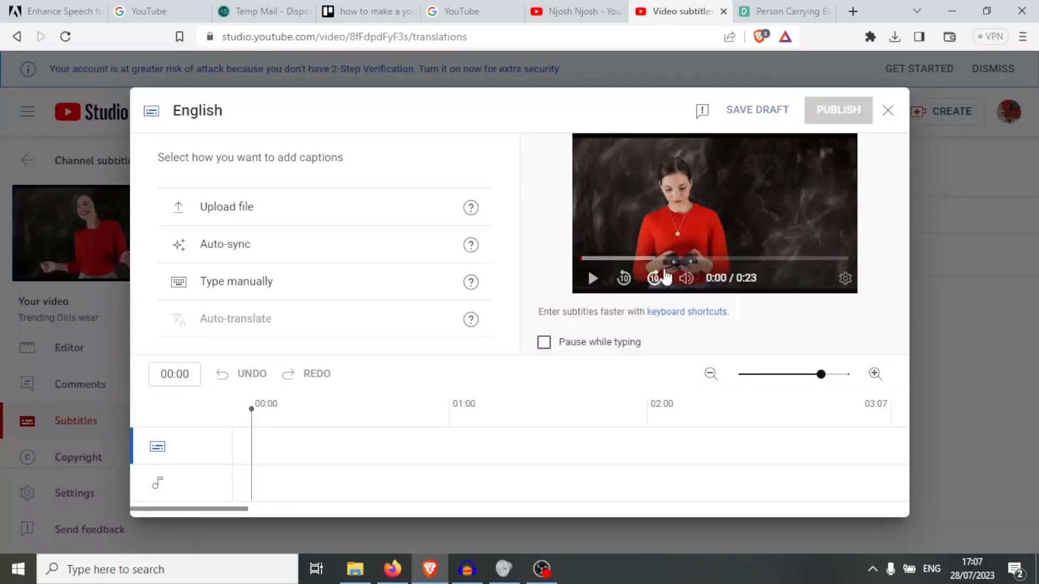
{"action": "left_click", "coordinate": [603, 280]}
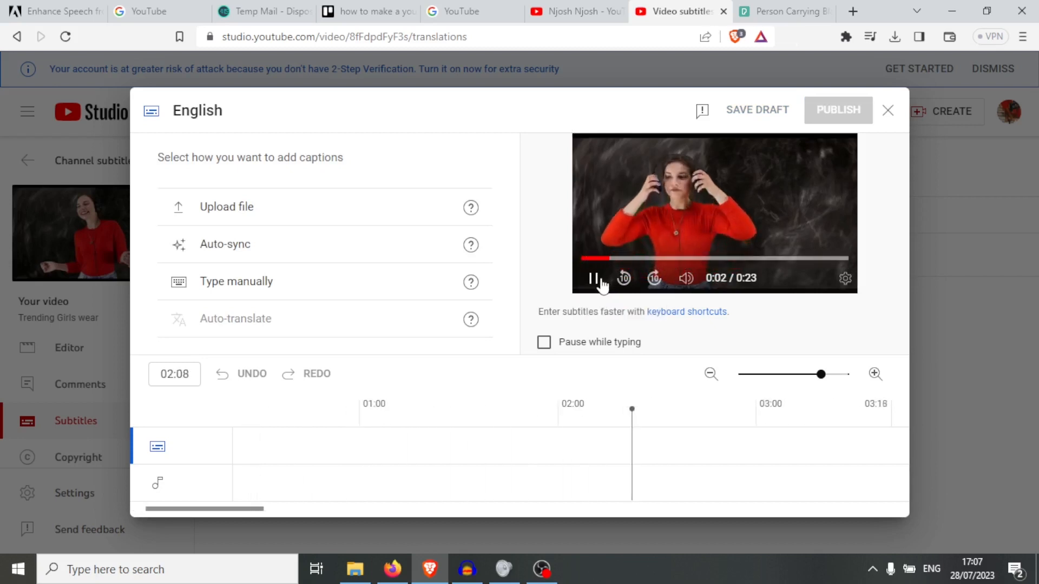
{"action": "left_click", "coordinate": [600, 284]}
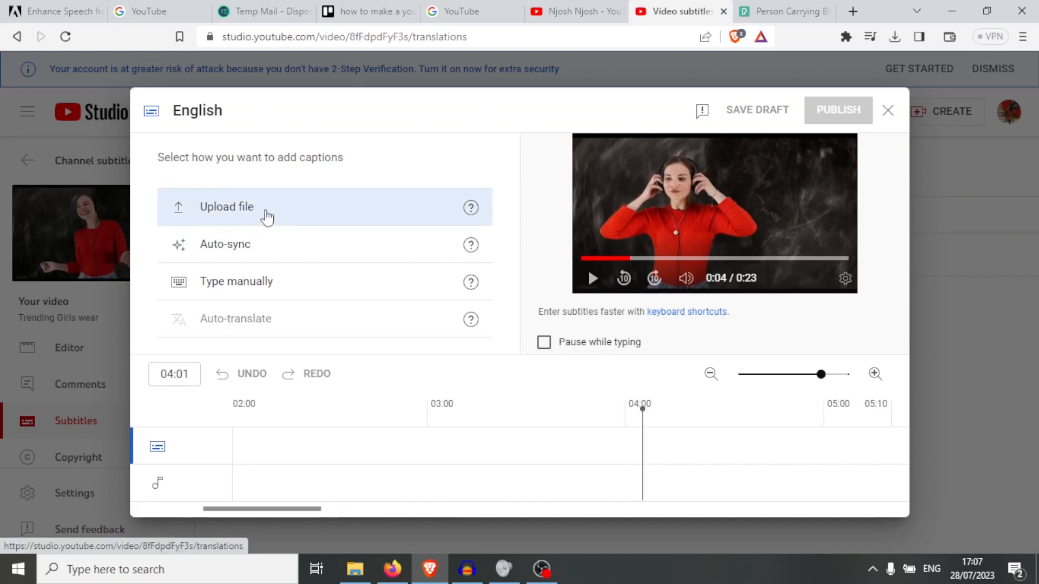
- Enter caption text 'idhuhiidhidin' manually, then view the video's Copyright page
{"action": "left_click", "coordinate": [259, 288]}
{"action": "type", "text": "idhuhiidhidin"}
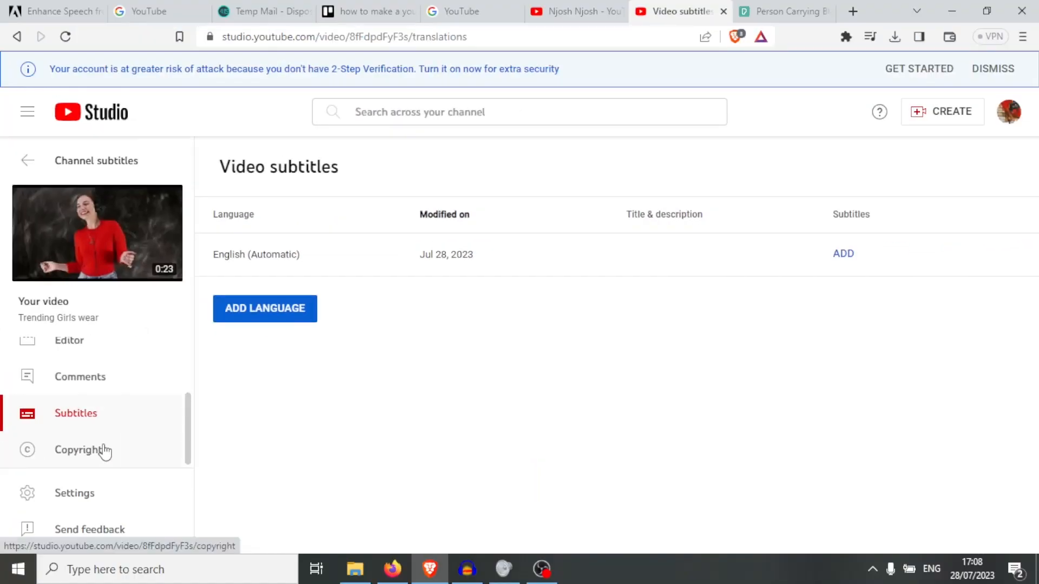
{"action": "left_click", "coordinate": [103, 450]}
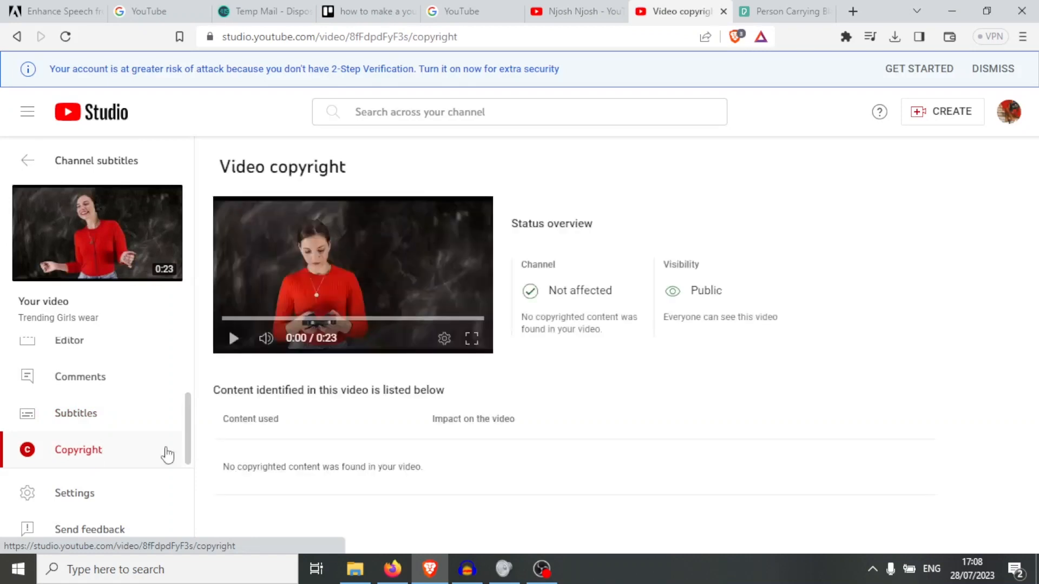